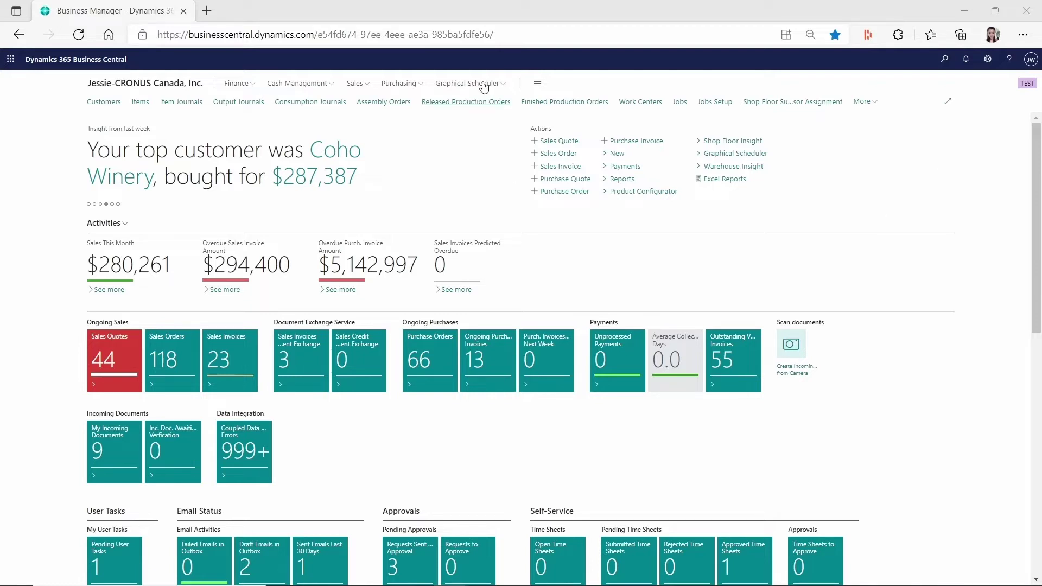
Search 'features manage', open Feature Management, then return to the home page.
left_click(945, 59)
type("features ma")
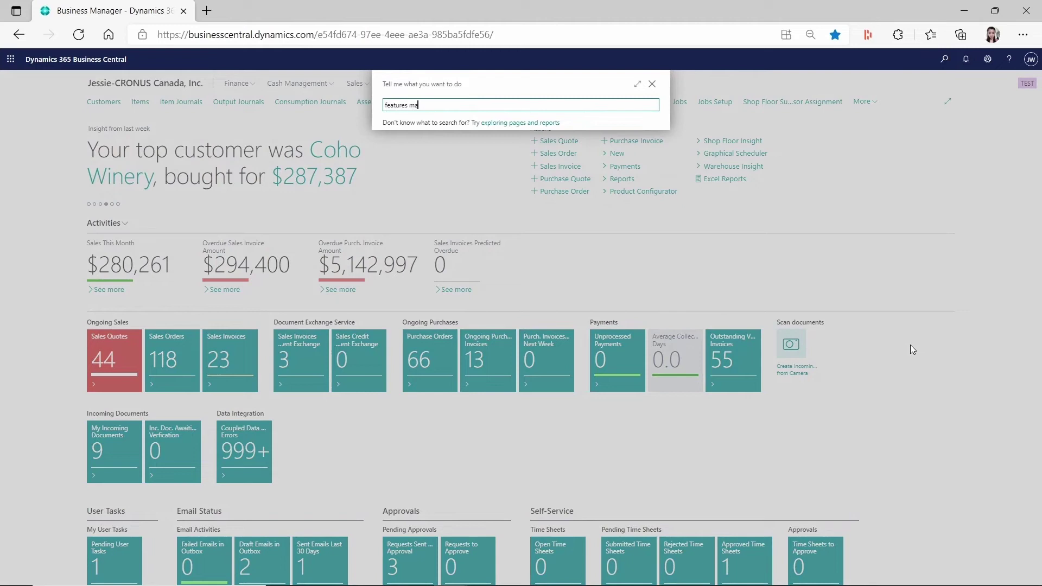
type("nage")
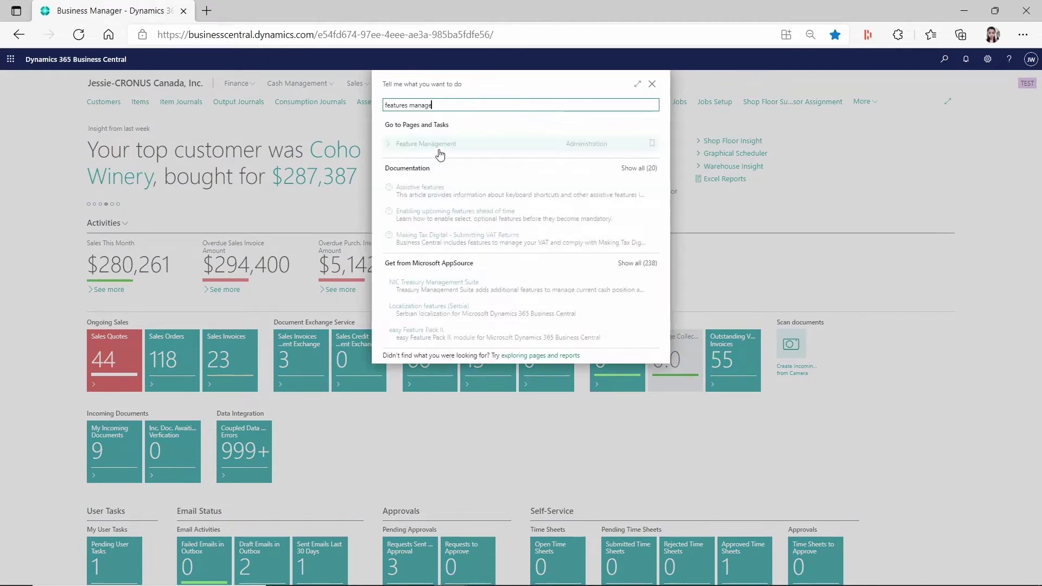
left_click(442, 140)
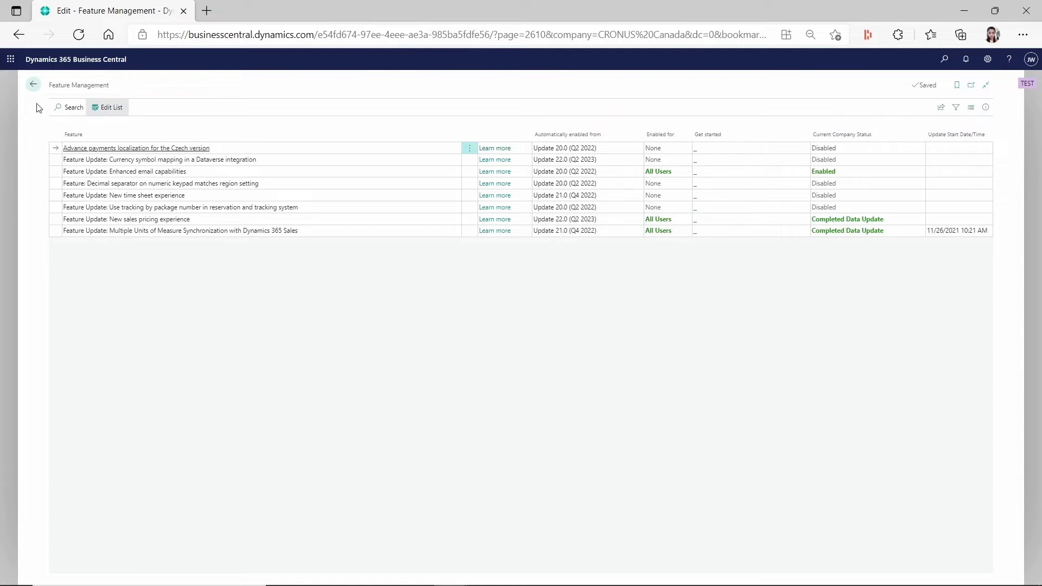
left_click(34, 86)
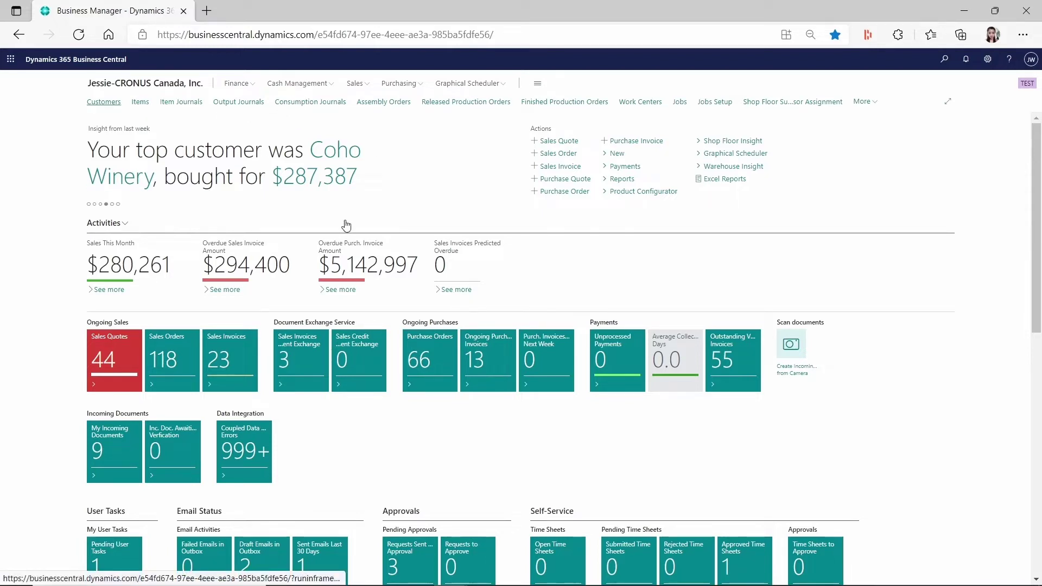
Open customer 10000 Coho Winery's card and view its Related > Prices and Discounts options.
left_click(104, 102)
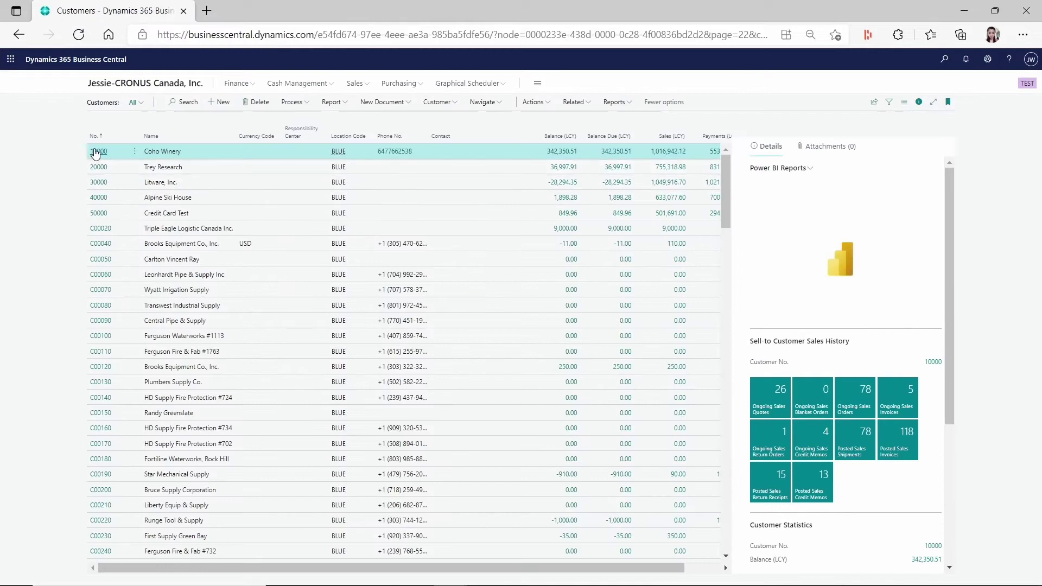
left_click(98, 151)
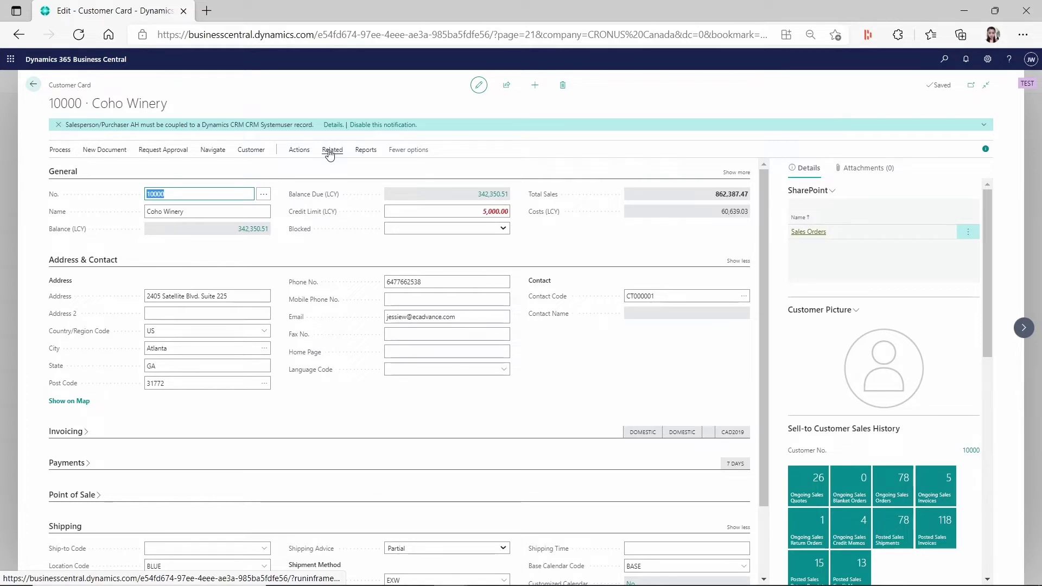
left_click(330, 154)
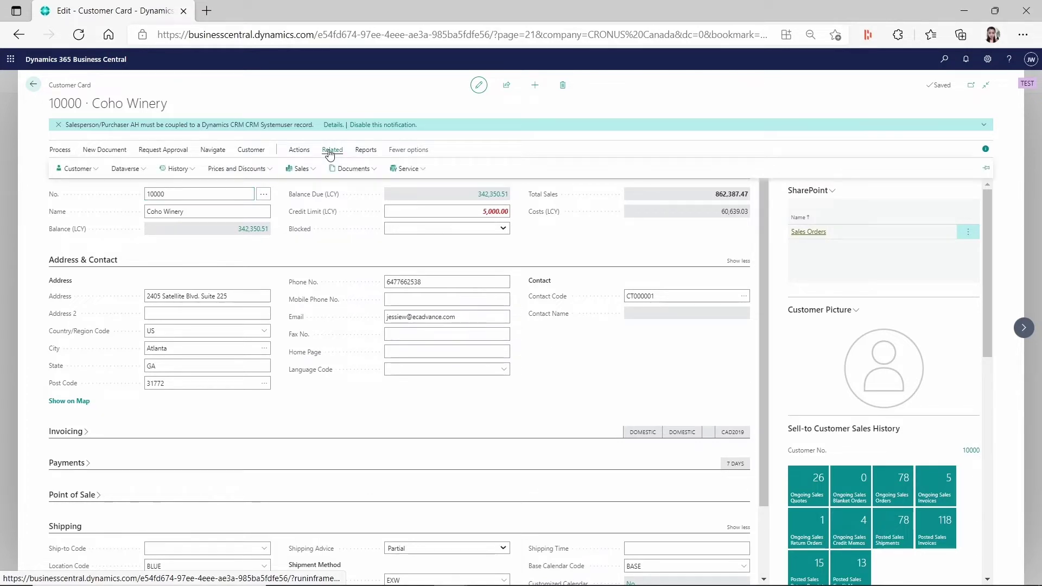
left_click(264, 168)
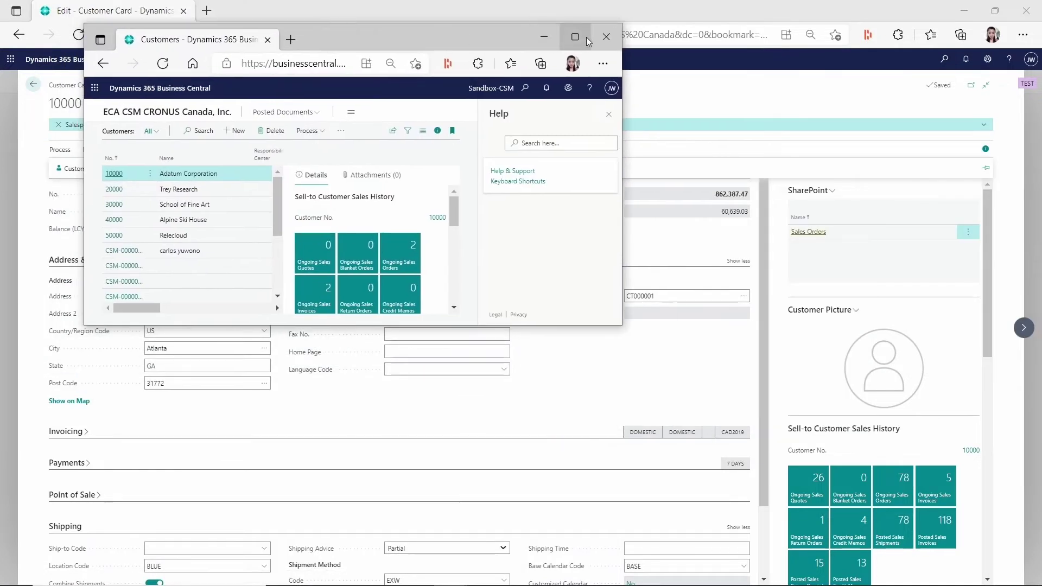
Maximize the sandbox window, check its Feature Management page, and return to Customers.
left_click(575, 37)
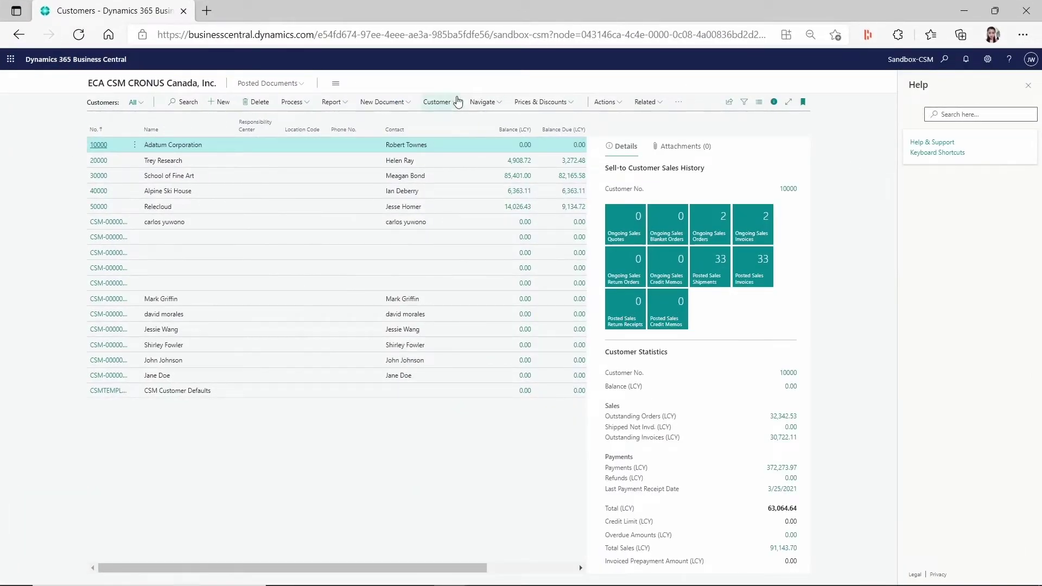
left_click(945, 60)
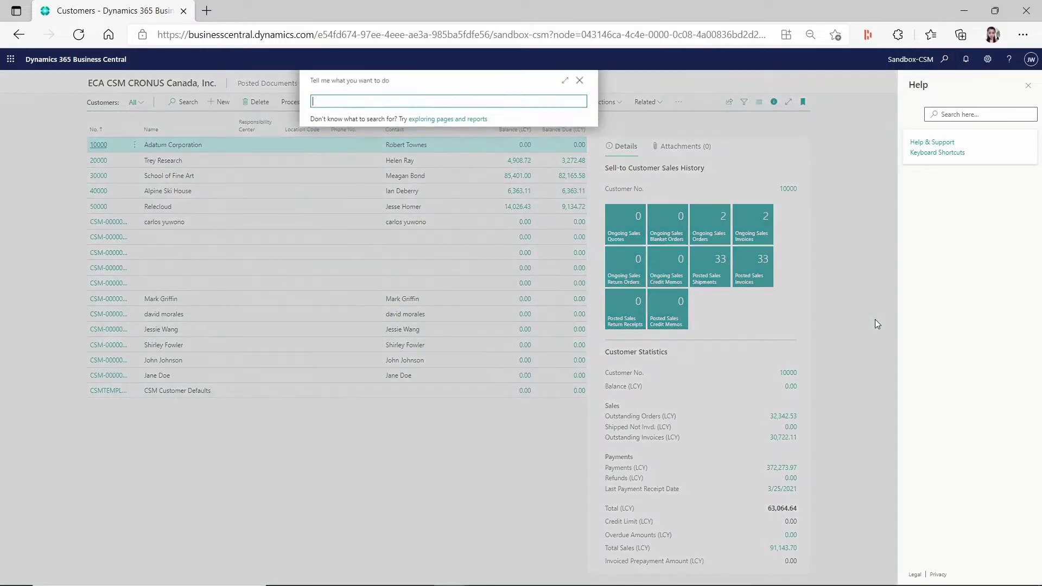
type("feature manage")
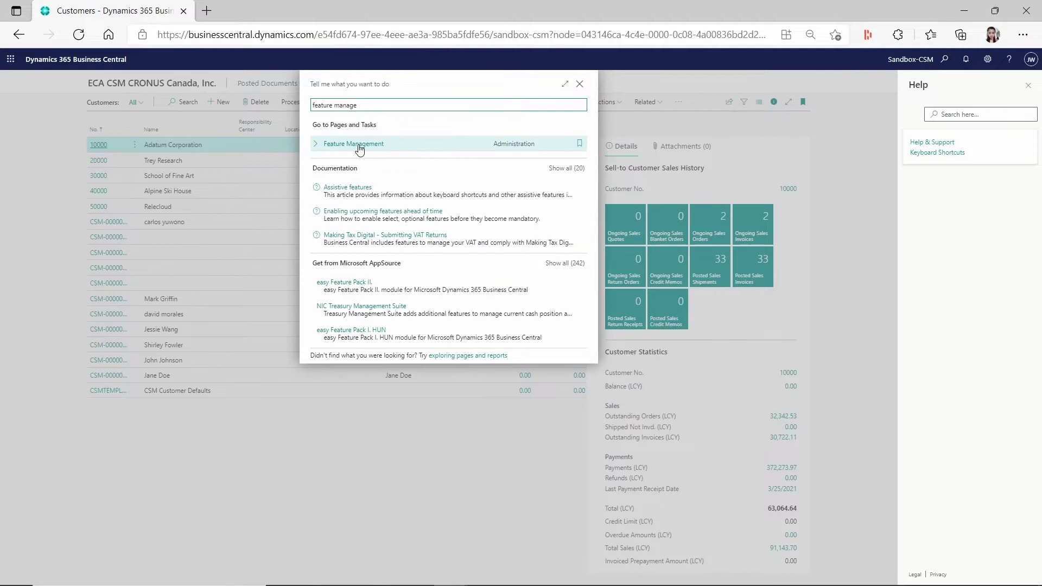
left_click(357, 145)
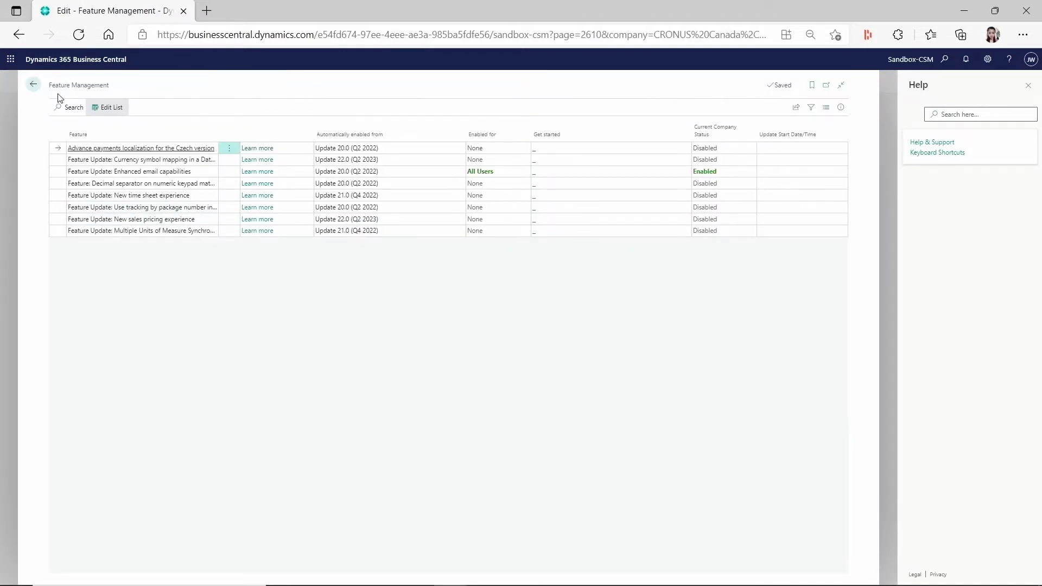
left_click(33, 84)
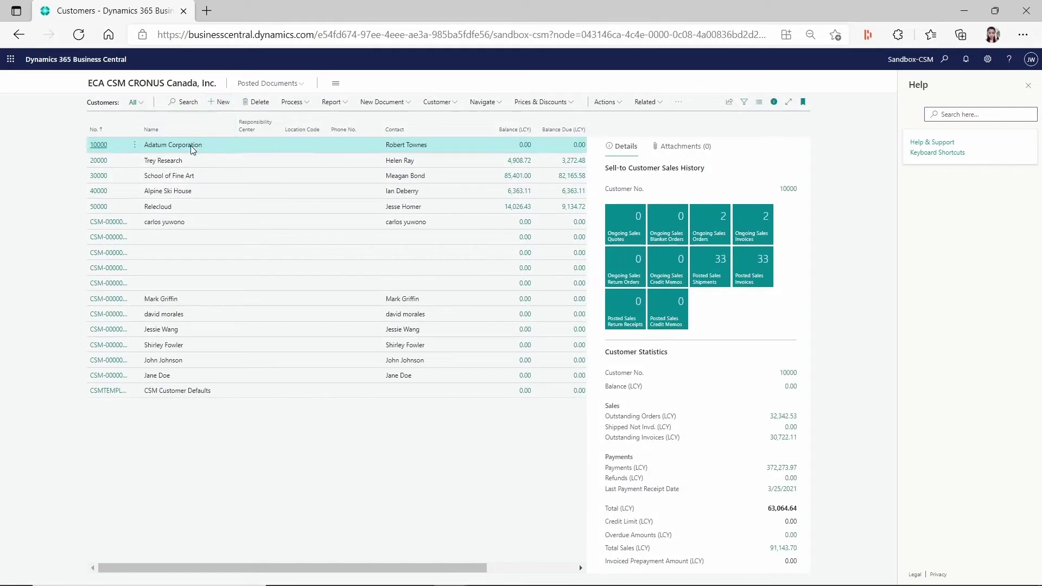
Open Adatum Corporation's card, review its Prices and Discounts options, then dismiss them.
left_click(102, 152)
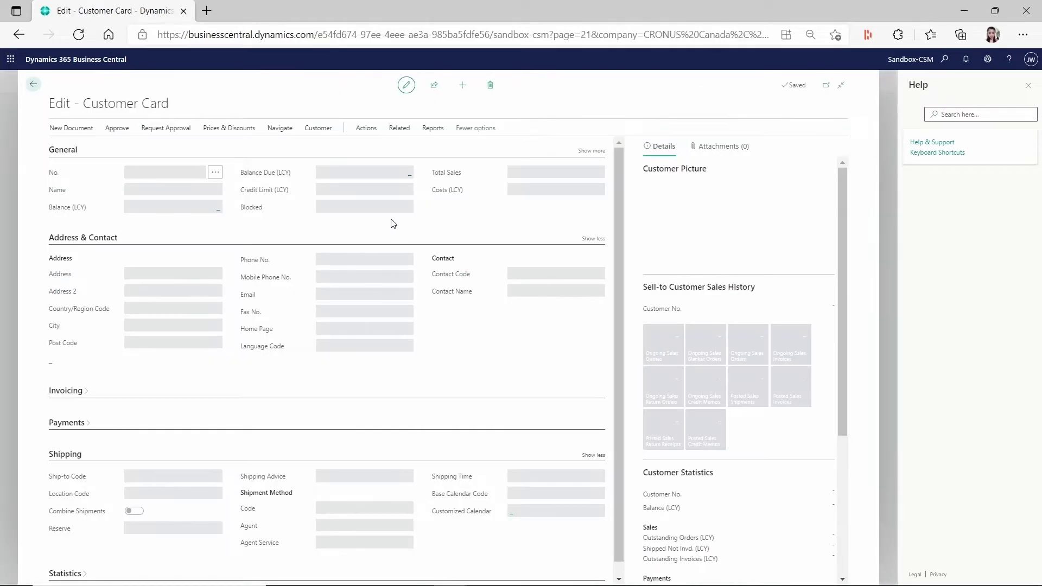
left_click(399, 130)
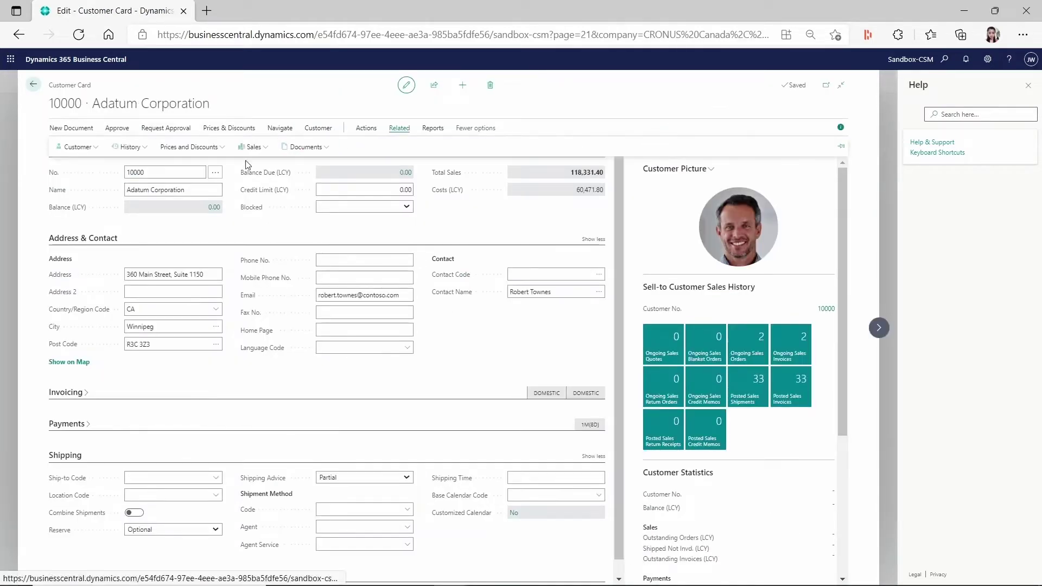
left_click(174, 151)
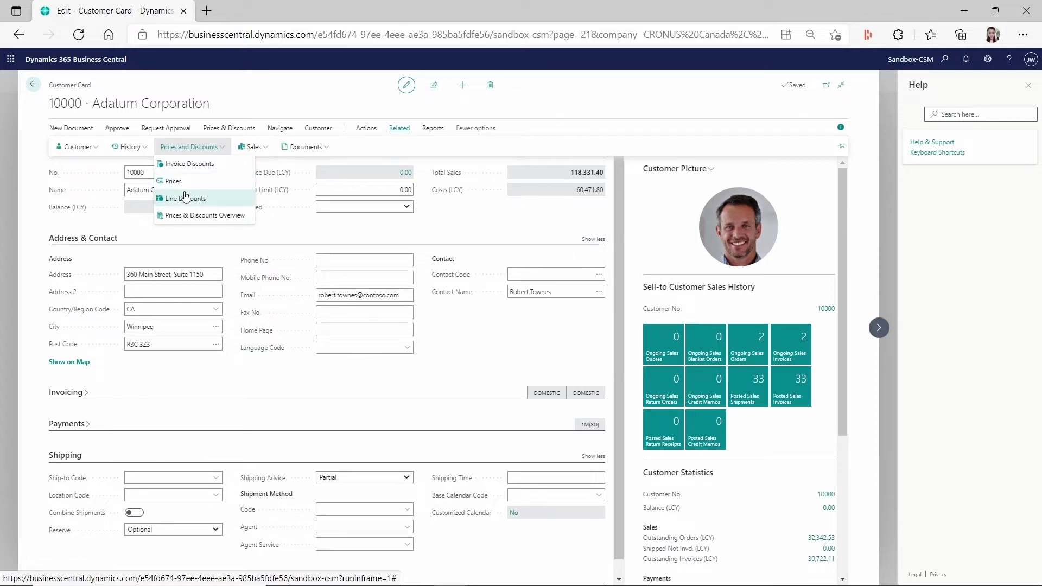
left_click(282, 244)
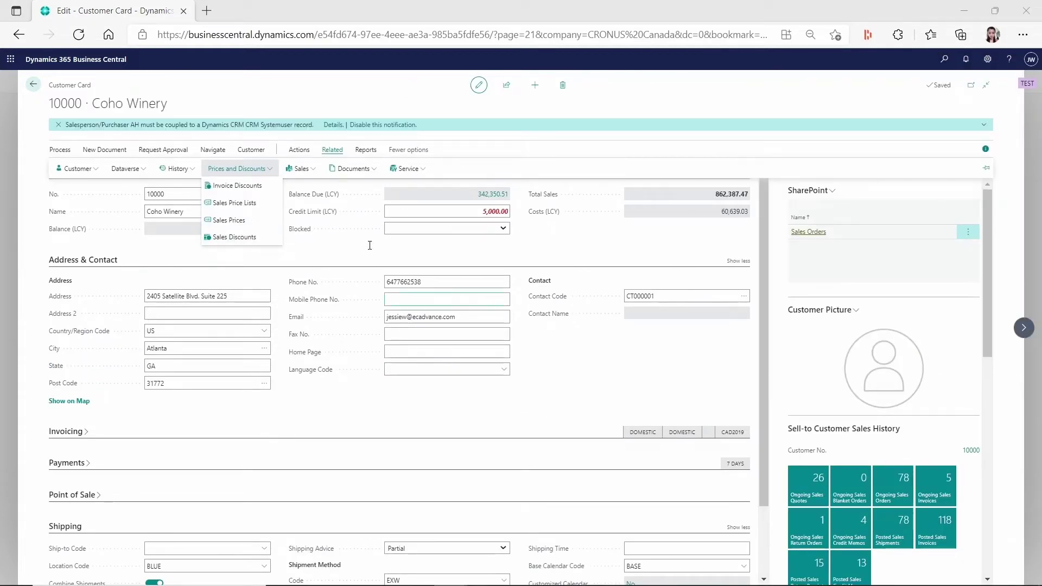
Close the Coho Winery card and confirm New sales pricing experience is enabled for All Users.
left_click(33, 84)
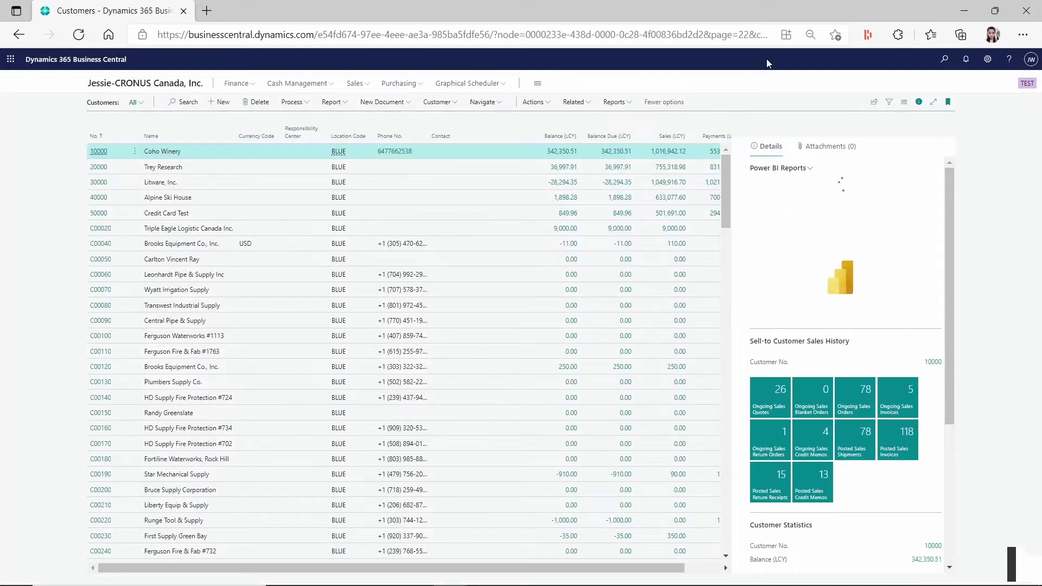
left_click(944, 59)
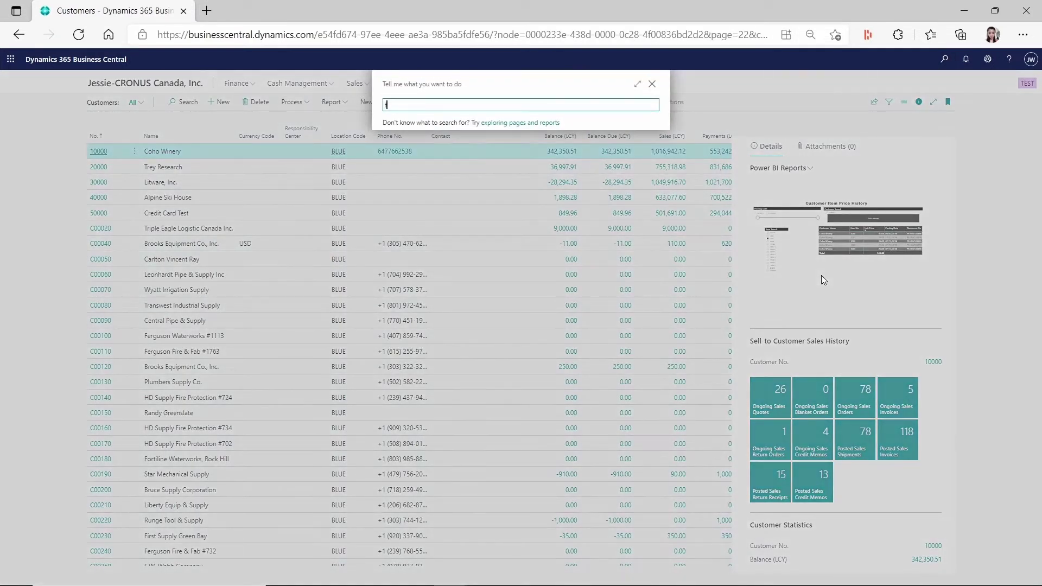
type("feature manage")
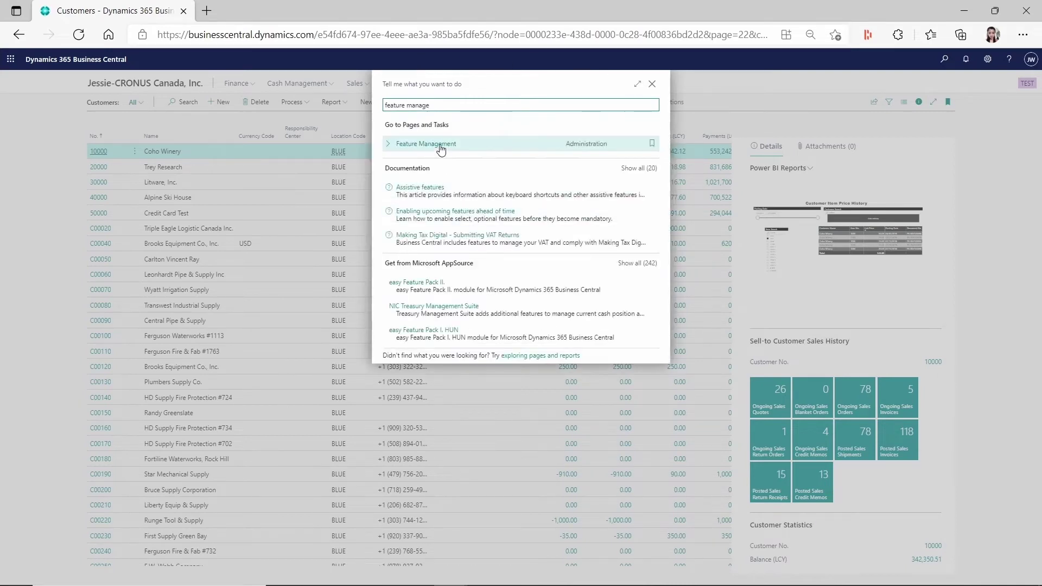
left_click(440, 142)
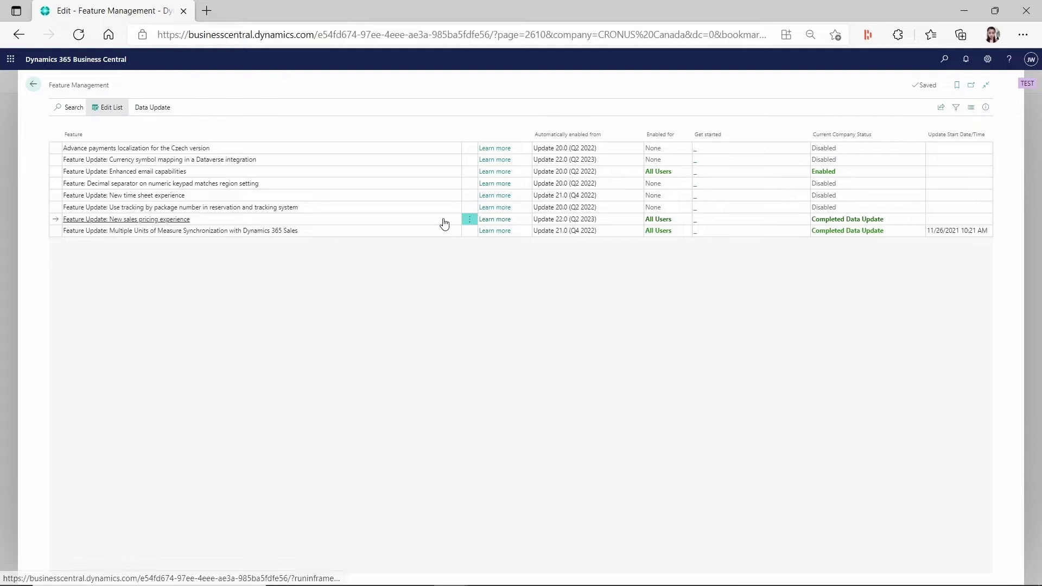
left_click(33, 84)
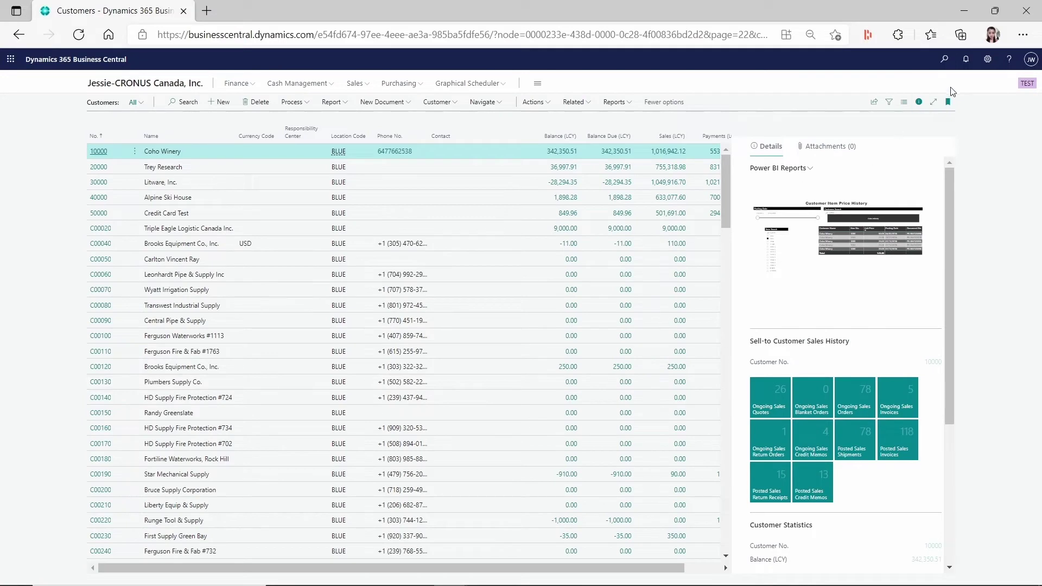
Hide the FactBox, open Purchases & Payables Setup, and select default price list code P00003.
left_click(919, 104)
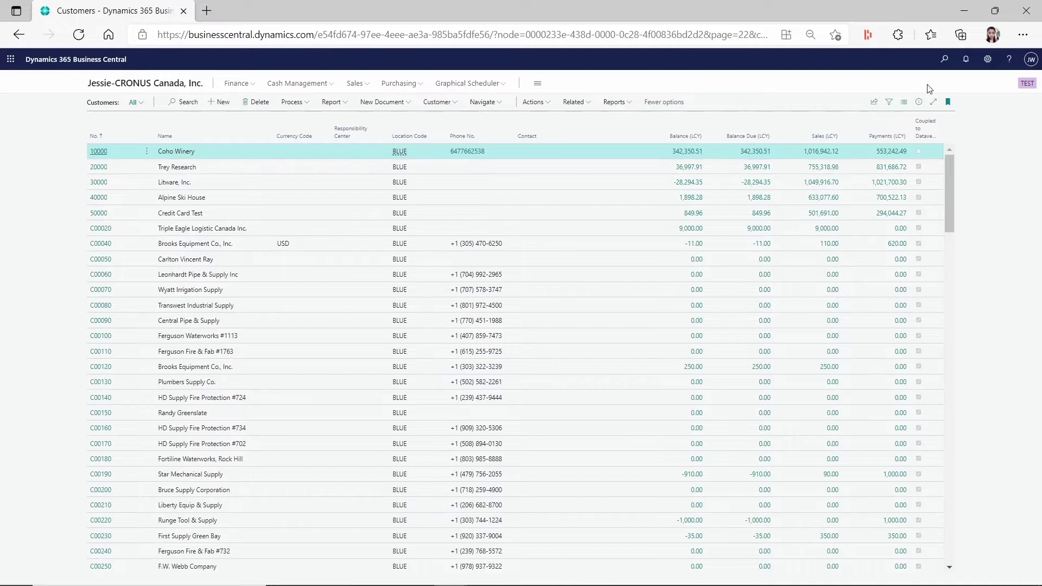
key("alt+q")
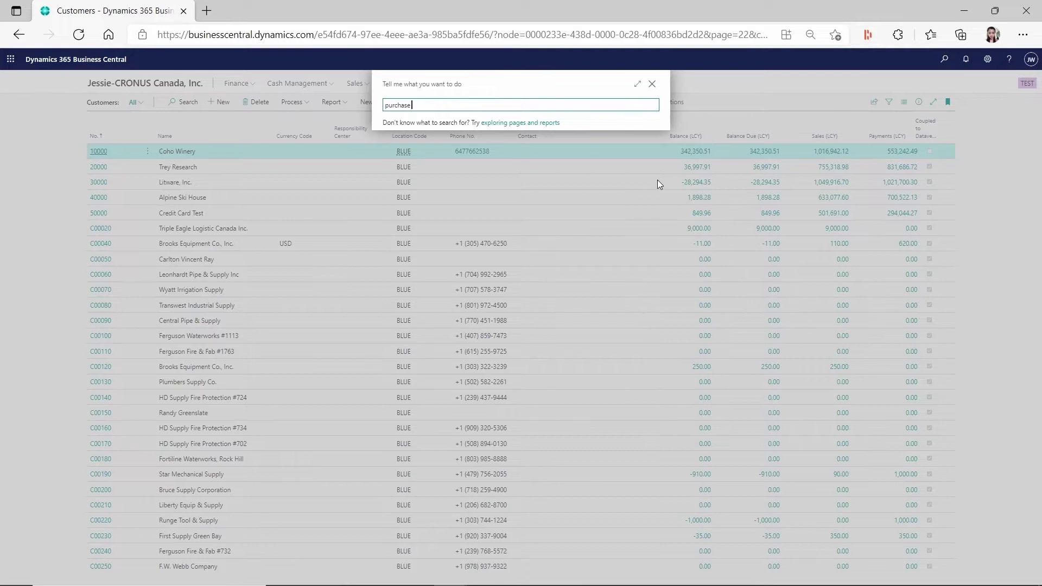
type("purchase &")
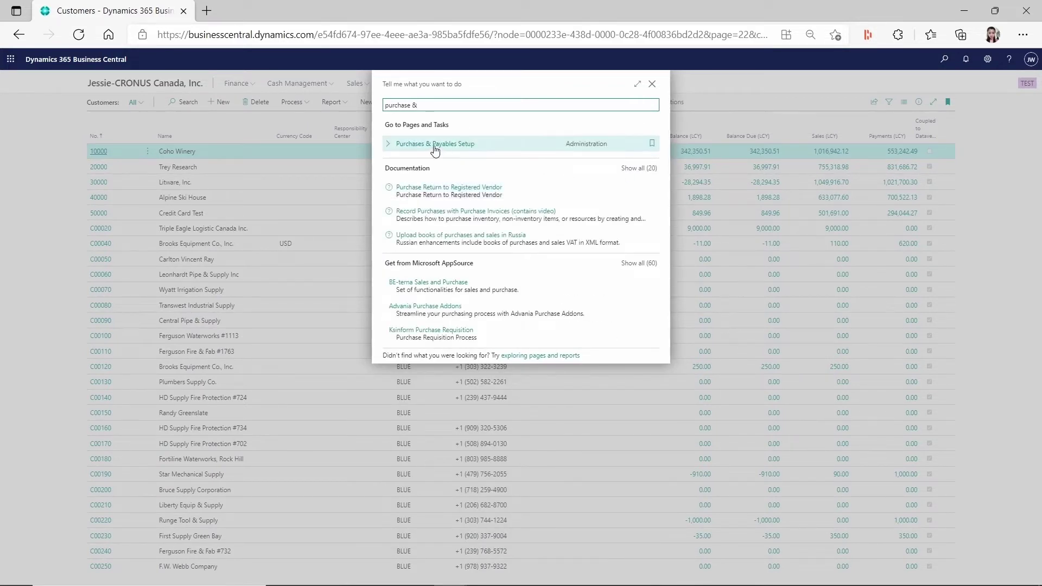
left_click(435, 151)
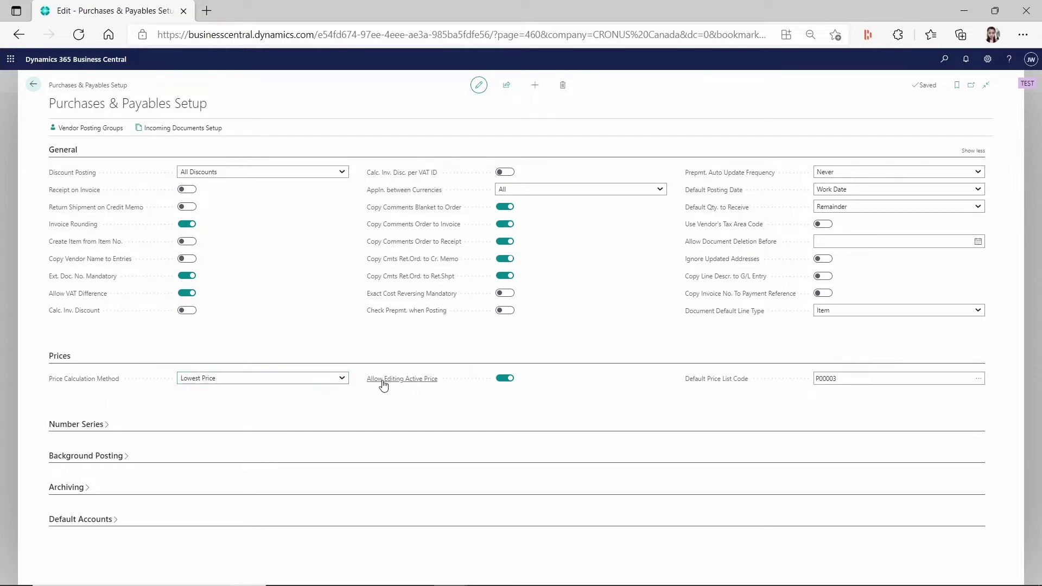
mouse_move(378, 388)
left_click(860, 378)
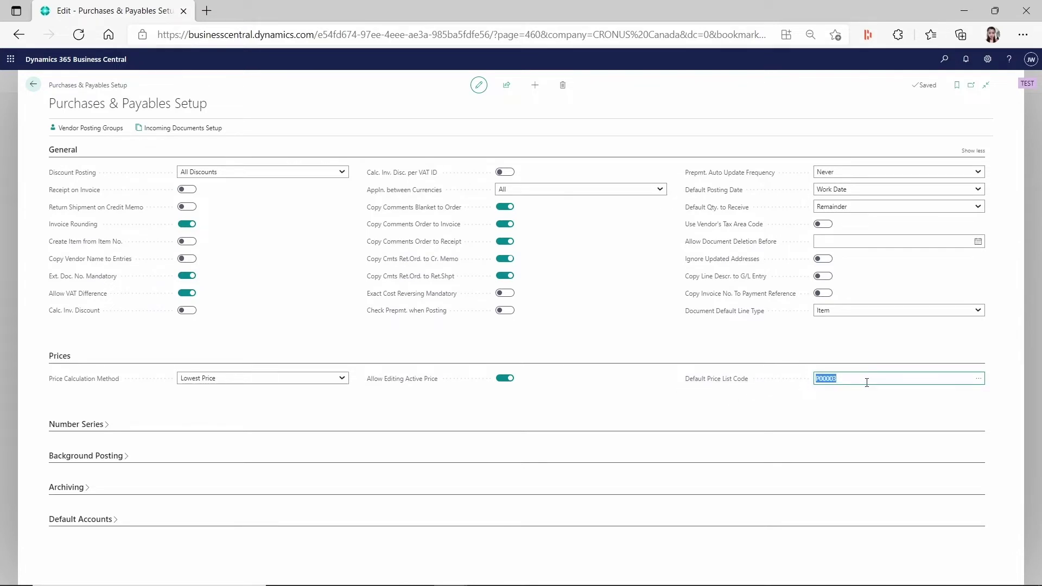
Cancel the Purchase Price Lists lookup, keeping P00003, and begin a page search for purchase prices.
left_click(978, 380)
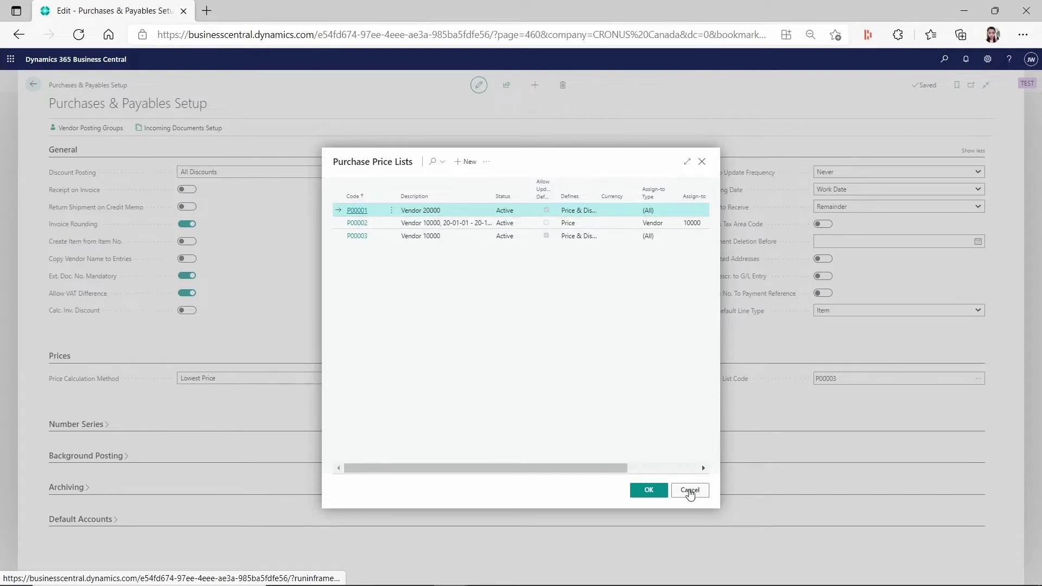
left_click(690, 490)
left_click(945, 59)
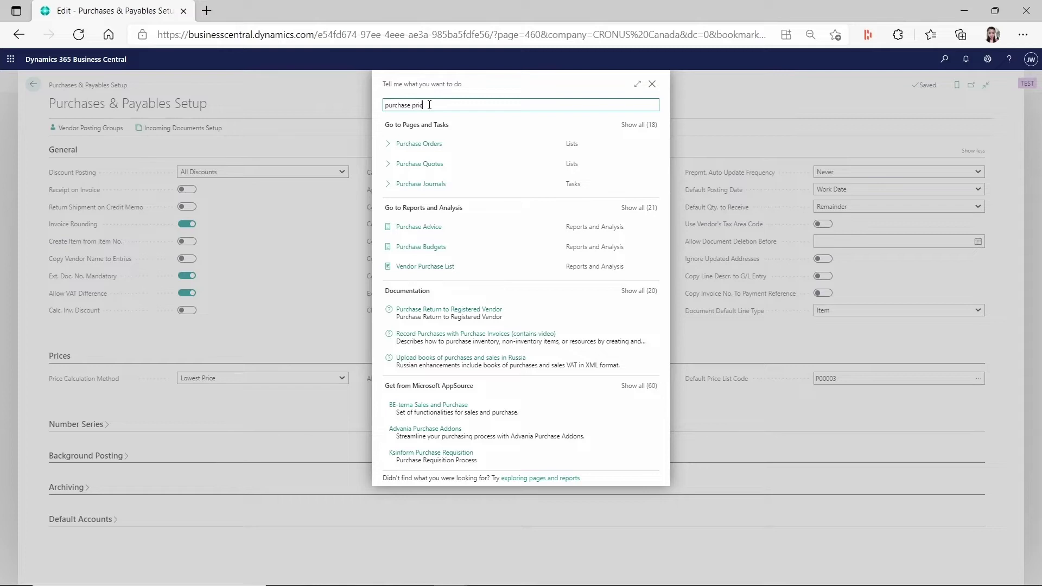
Open Purchase Price Lists and the P00003 price list card.
type("e list")
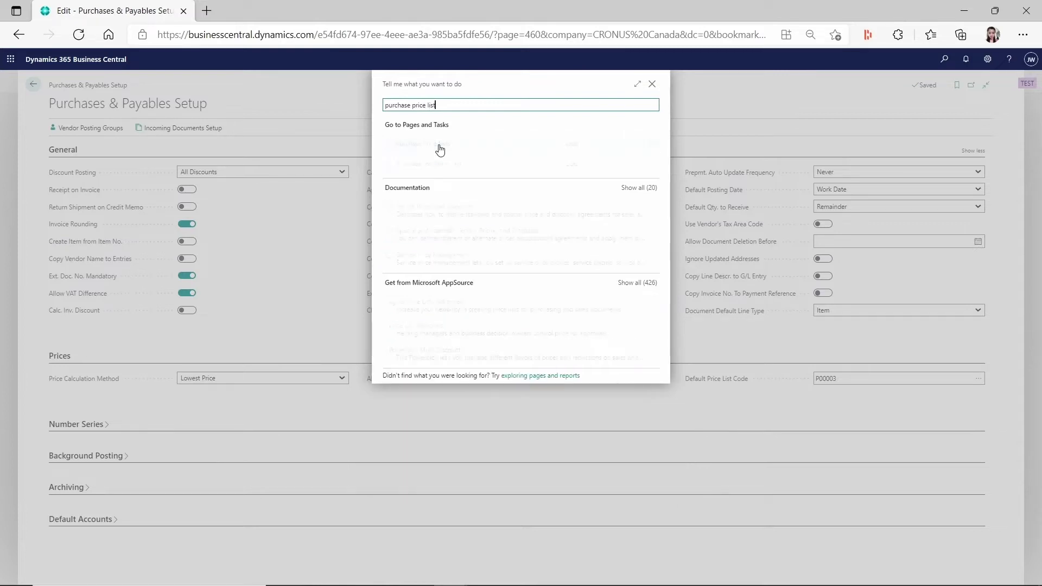
left_click(430, 144)
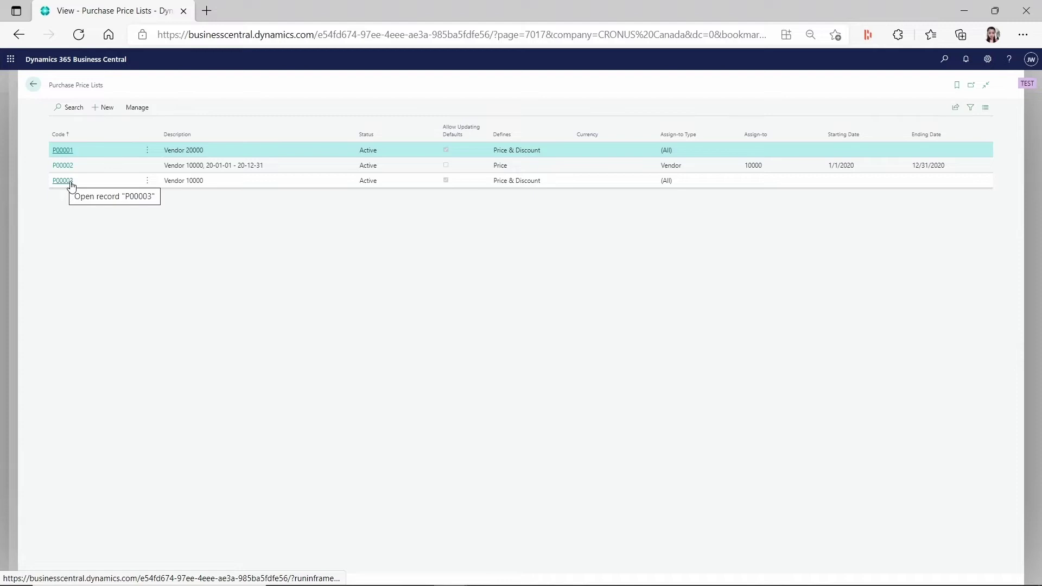
left_click(71, 186)
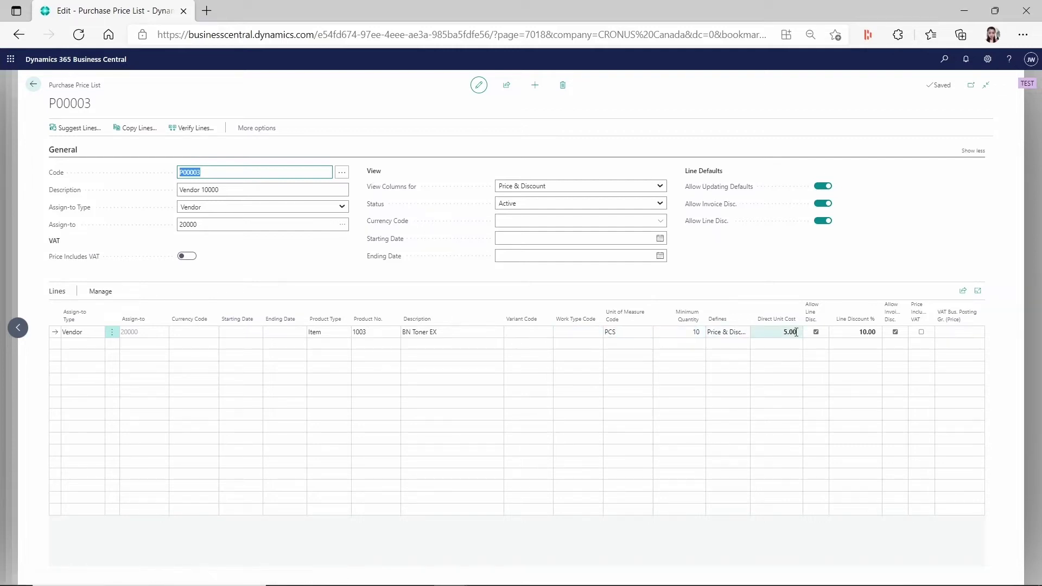
Set P00003's status to Draft and switch the line columns view to Price.
left_click(662, 204)
left_click(548, 216)
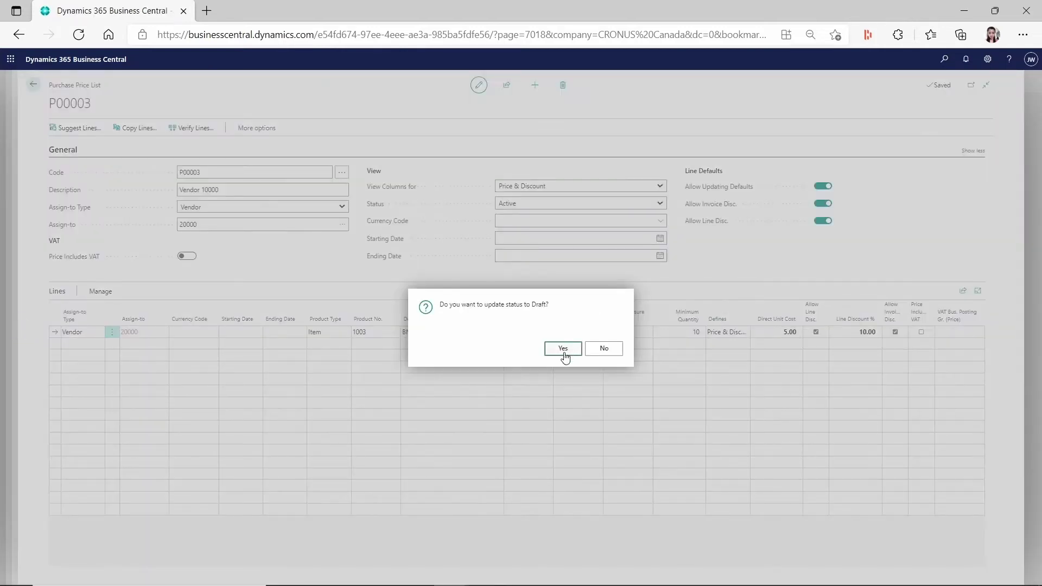
left_click(563, 347)
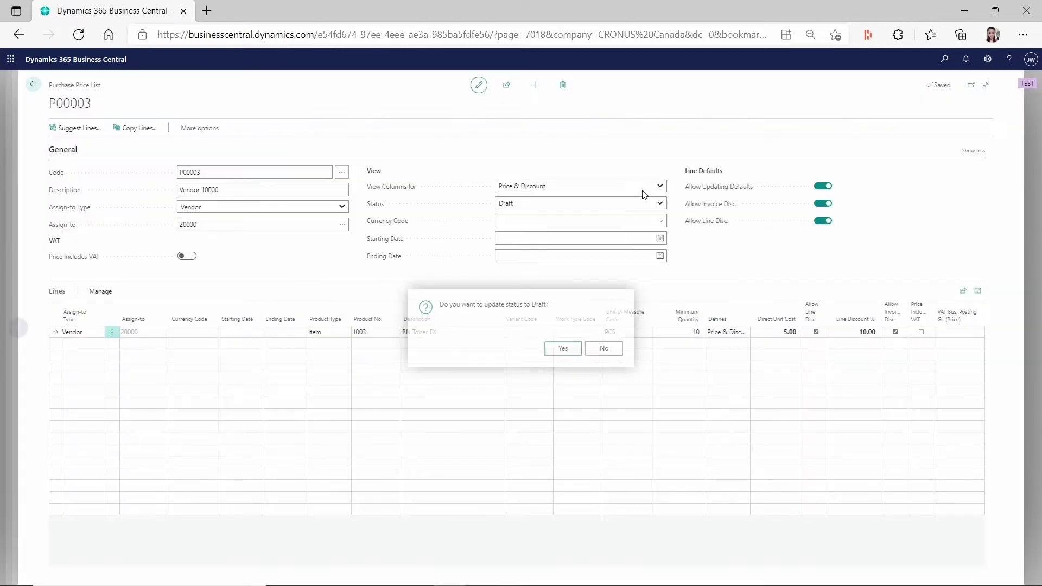
left_click(661, 187)
left_click(562, 215)
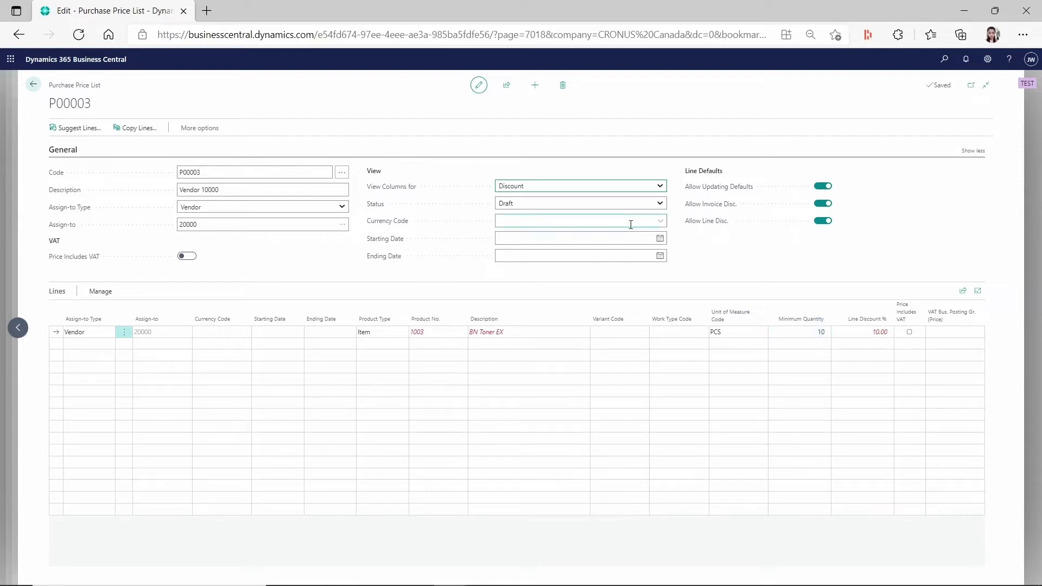
left_click(660, 204)
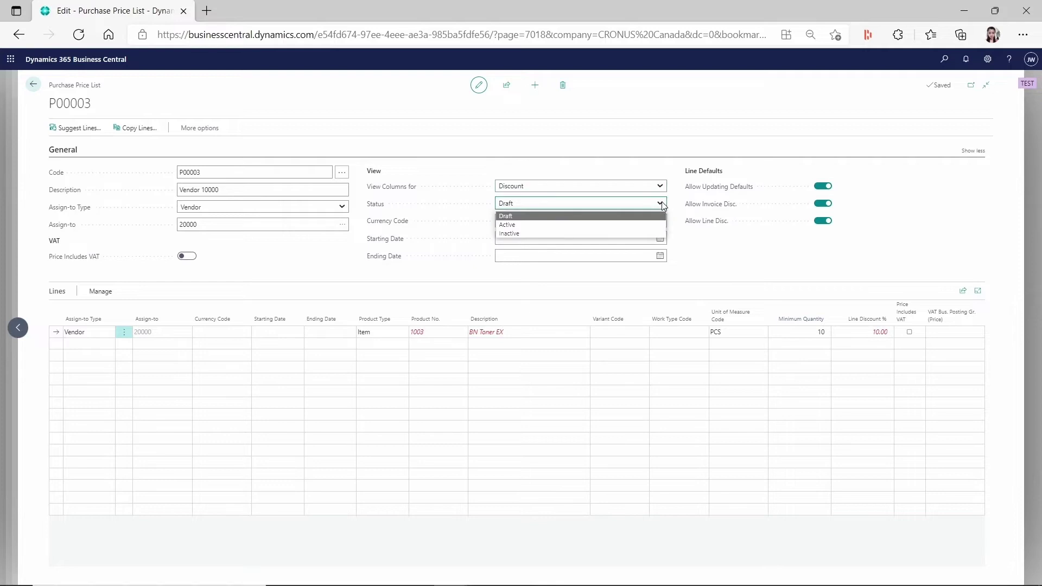
left_click(542, 190)
left_click(538, 187)
left_click(525, 209)
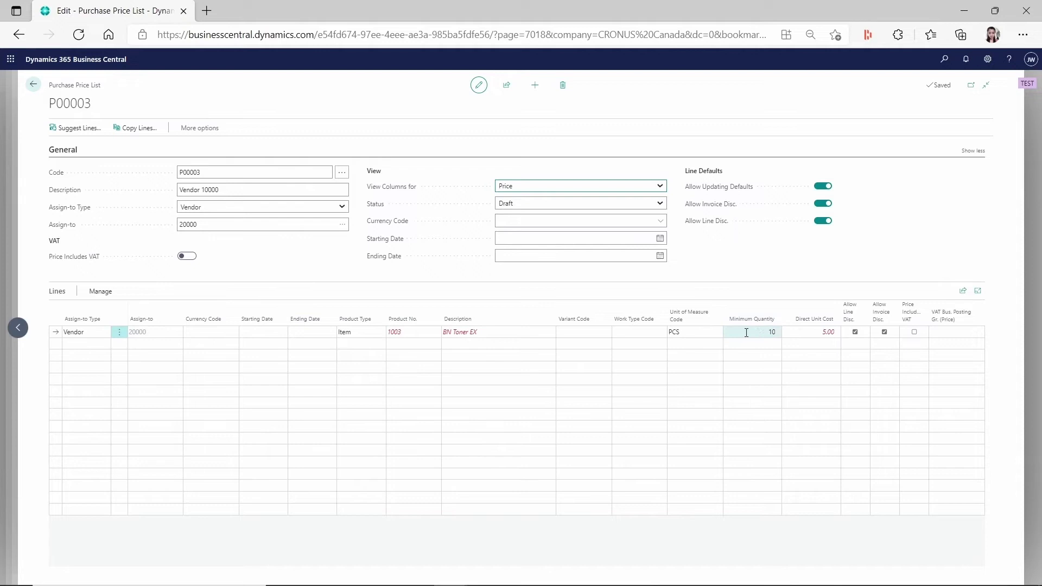
Inspect the line's 5.00 direct unit cost, then open the Items lookup for product 1003.
left_click(819, 332)
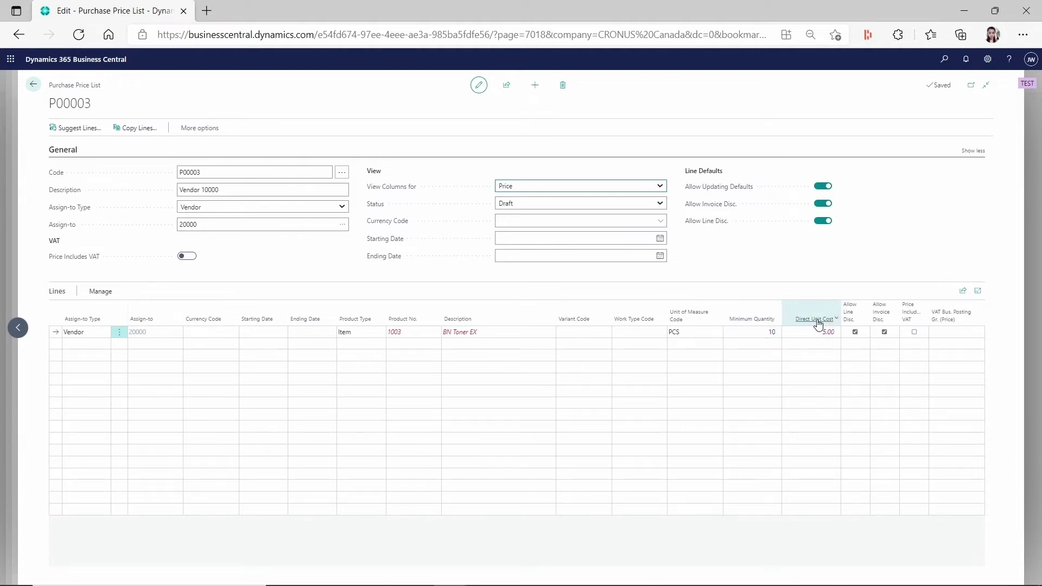
left_click(836, 344)
left_click(825, 334)
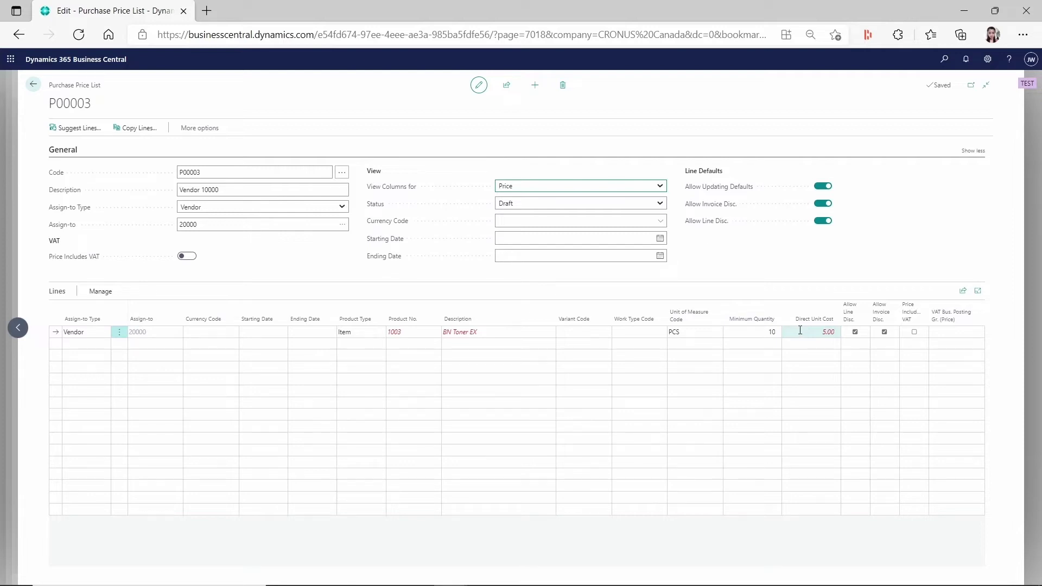
left_click(823, 332)
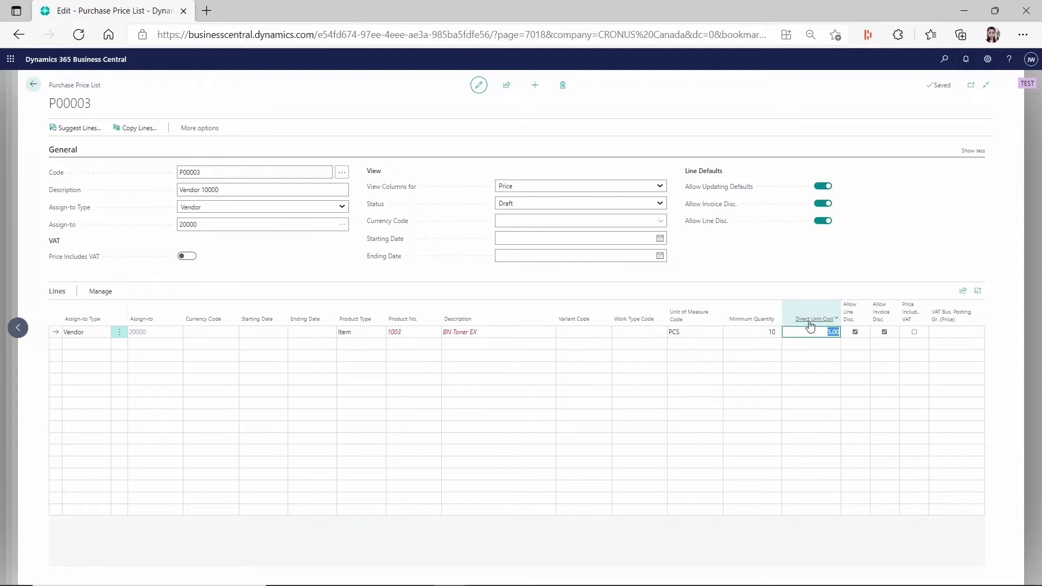
left_click(830, 333)
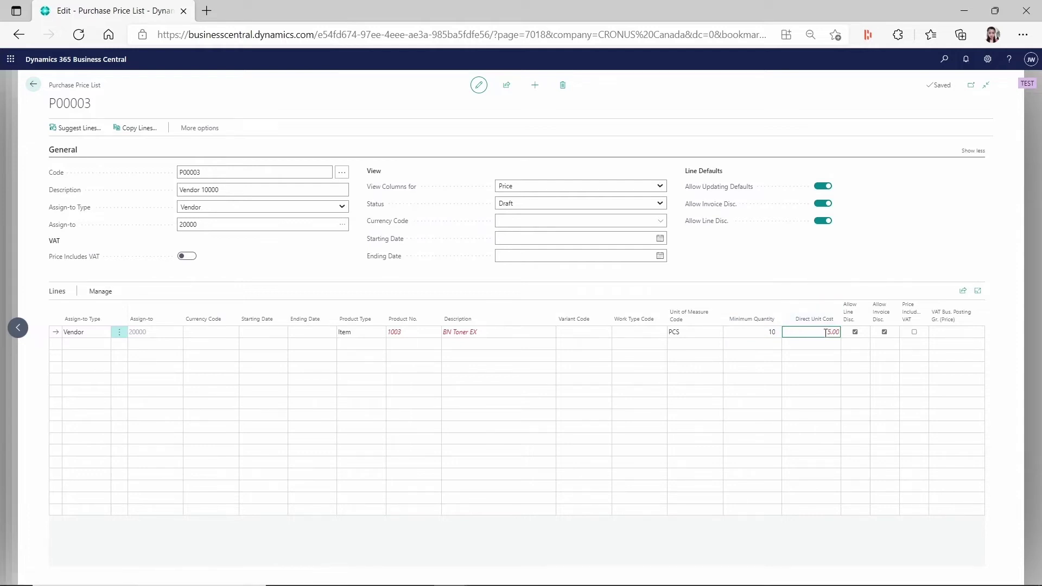
left_click_drag(825, 333, 866, 332)
left_click(823, 333)
left_click(400, 332)
left_click(435, 332)
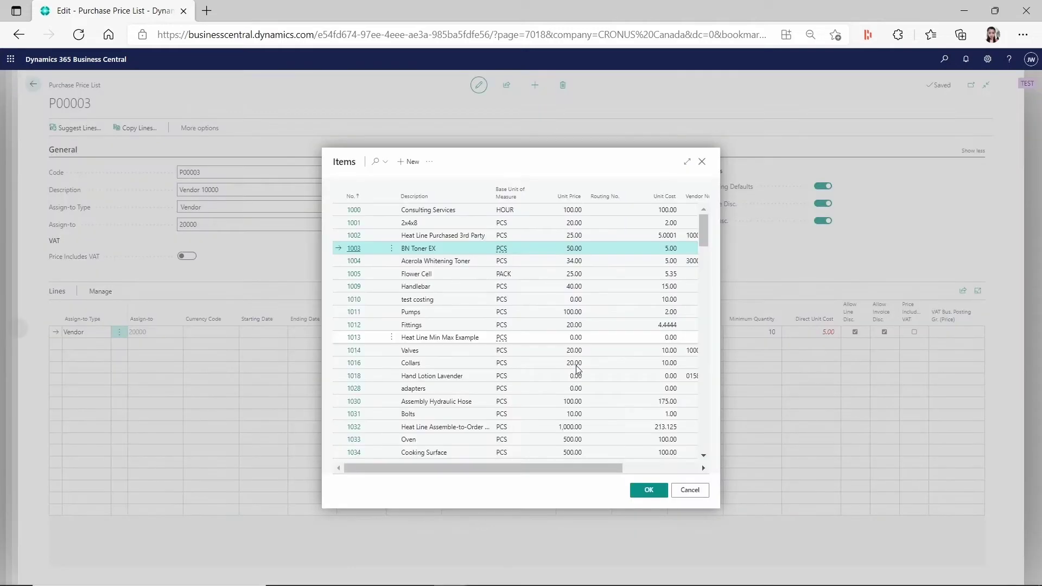
View item 1003's card via Manage > Edit, then cancel the Items lookup without changes.
left_click(429, 162)
mouse_move(499, 179)
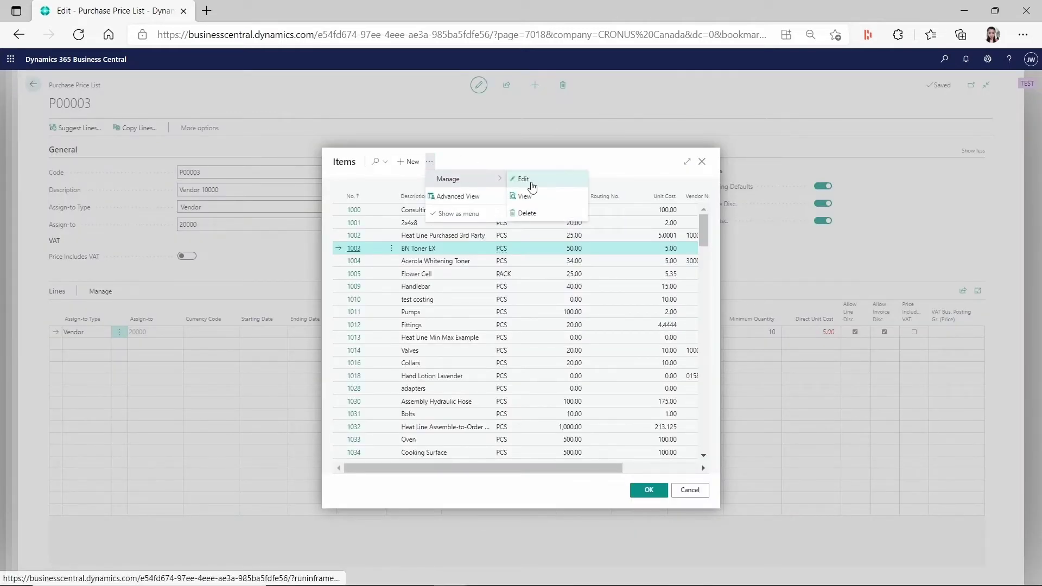
left_click(532, 180)
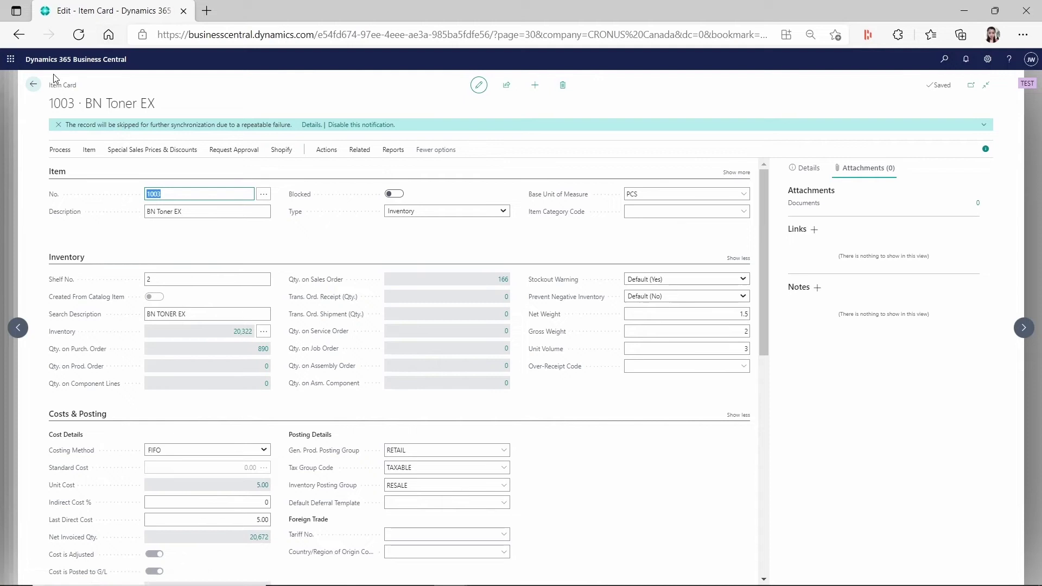
left_click(33, 84)
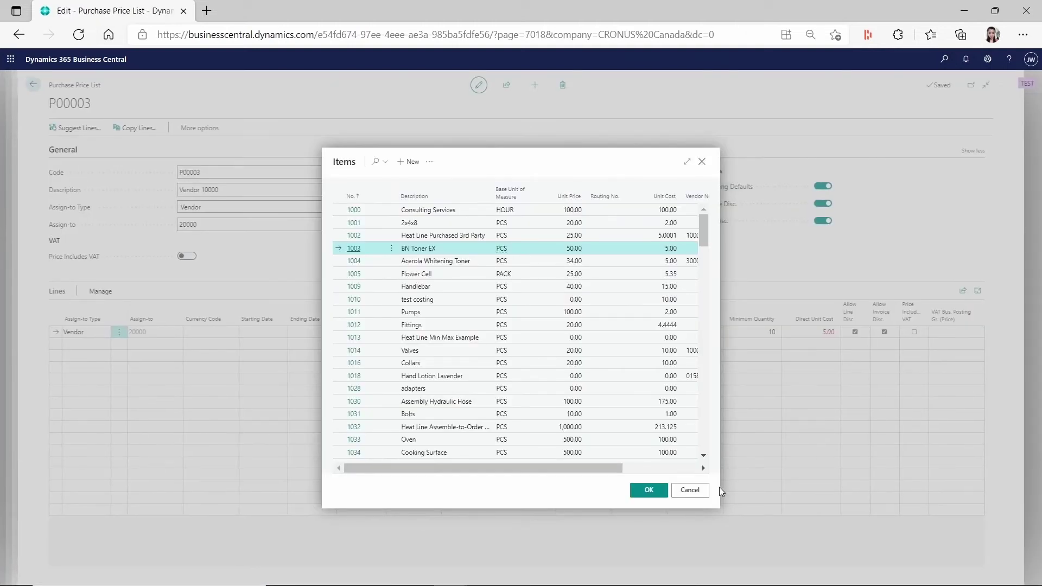
left_click(691, 491)
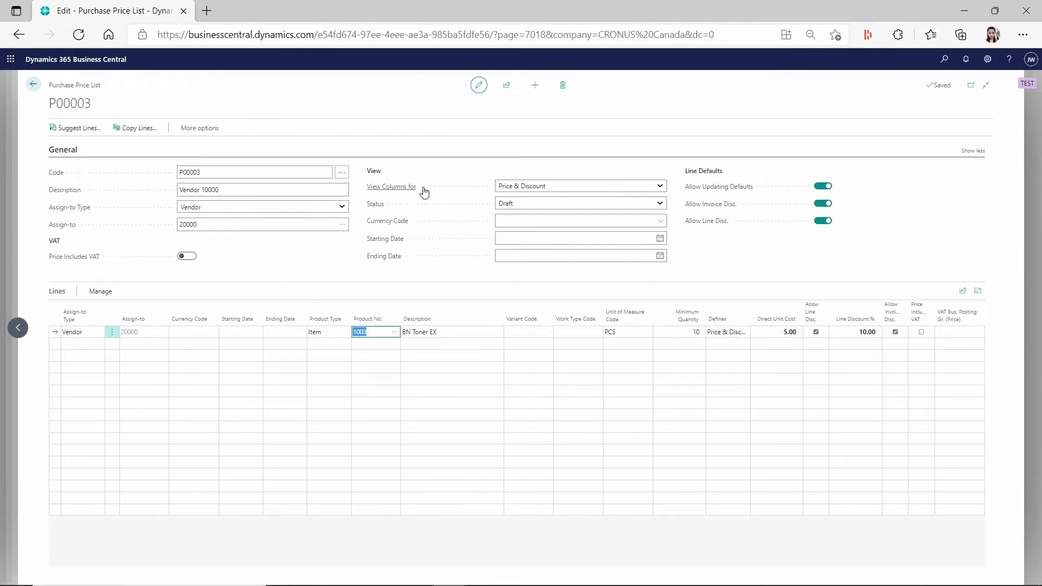
Set P00003's status back to Active, confirm it, and start a page search for 'sales'.
left_click(661, 204)
left_click(548, 225)
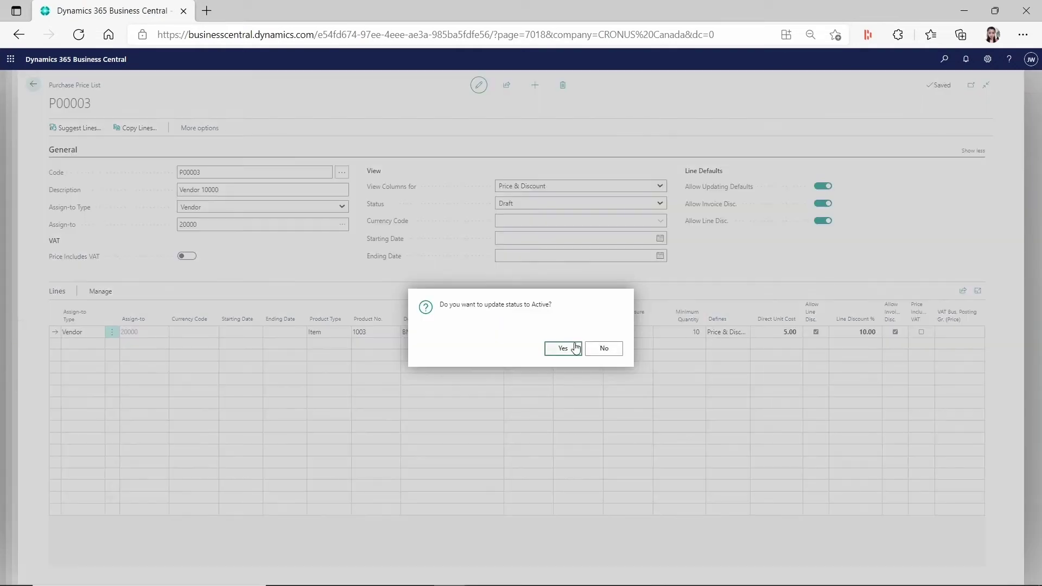
left_click(573, 350)
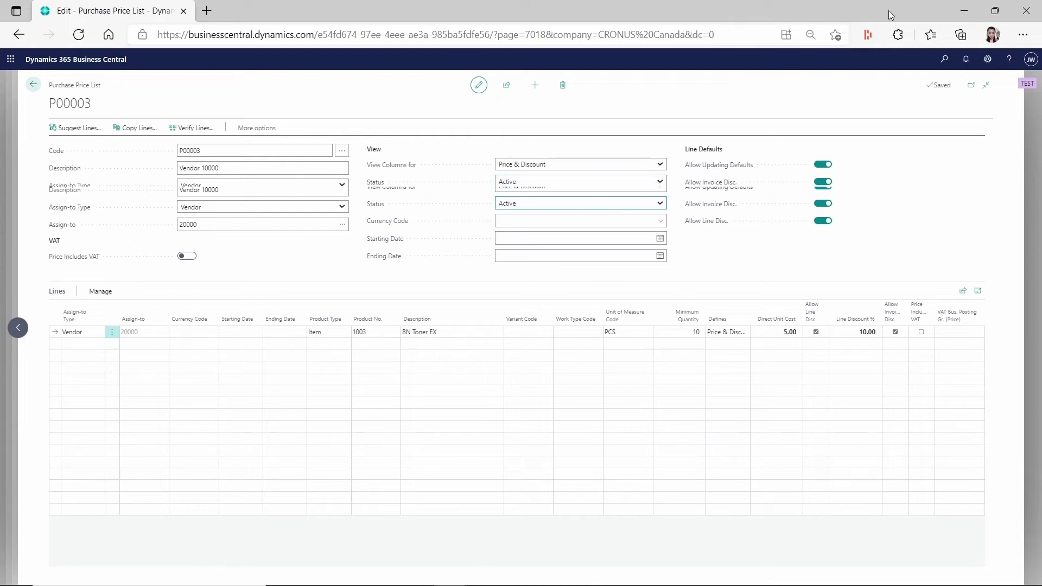
left_click(945, 59)
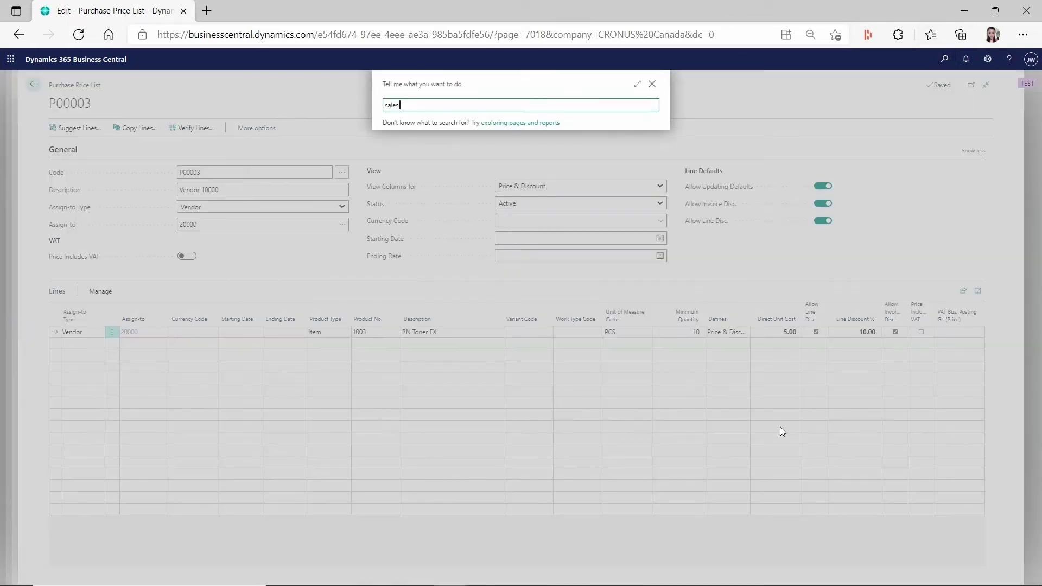
Search 'sales & rec', open Sales & Receivables Setup, and list its Default Price List Code options.
type("sales p")
key("BackSpace")
type("& rec")
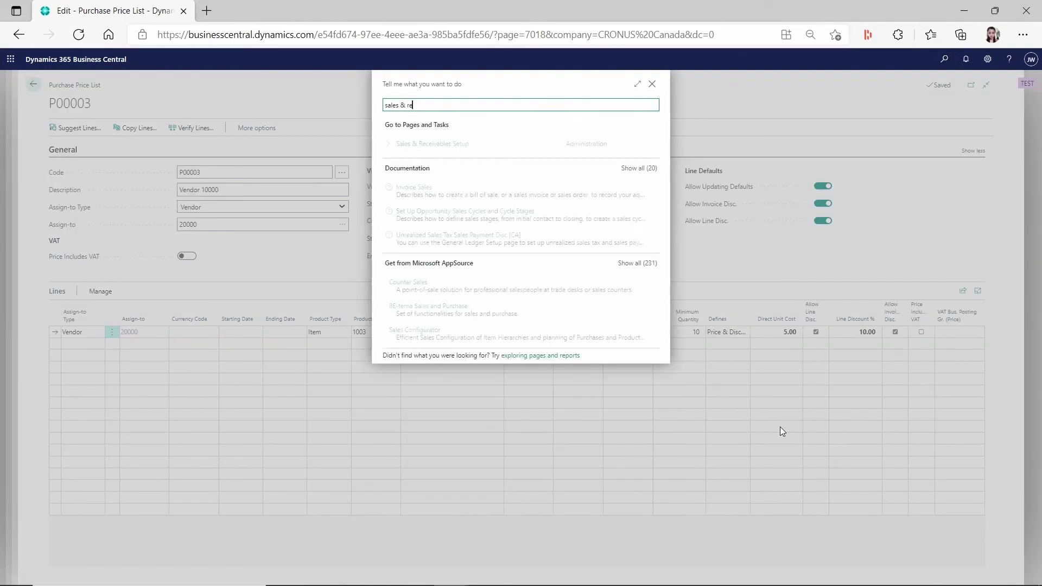
left_click(459, 144)
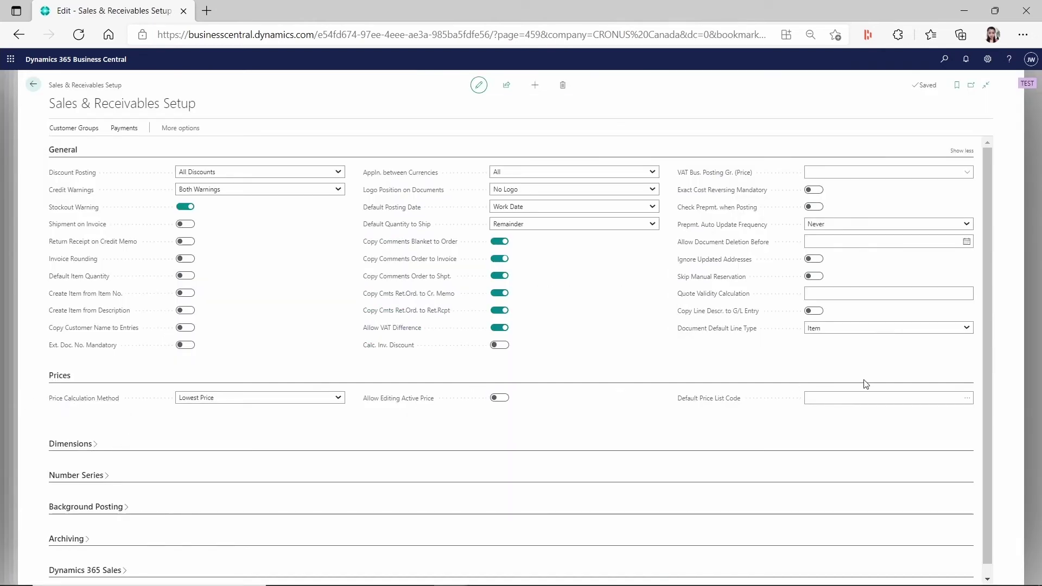
left_click(968, 399)
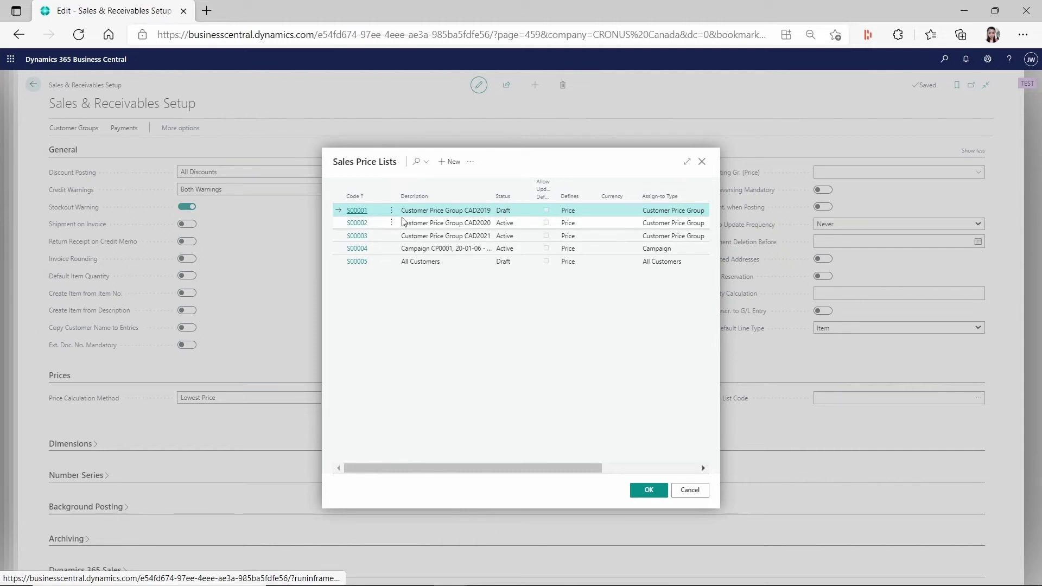
Try S00002 as the default sales price list, dismiss the rejection, and reopen the lookup's extra actions.
left_click(372, 228)
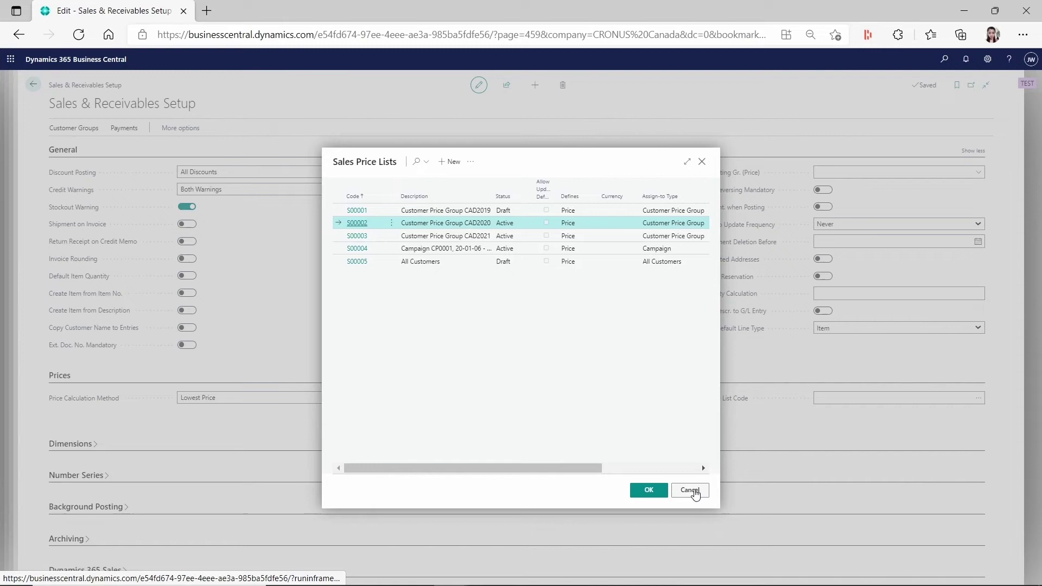
left_click(649, 490)
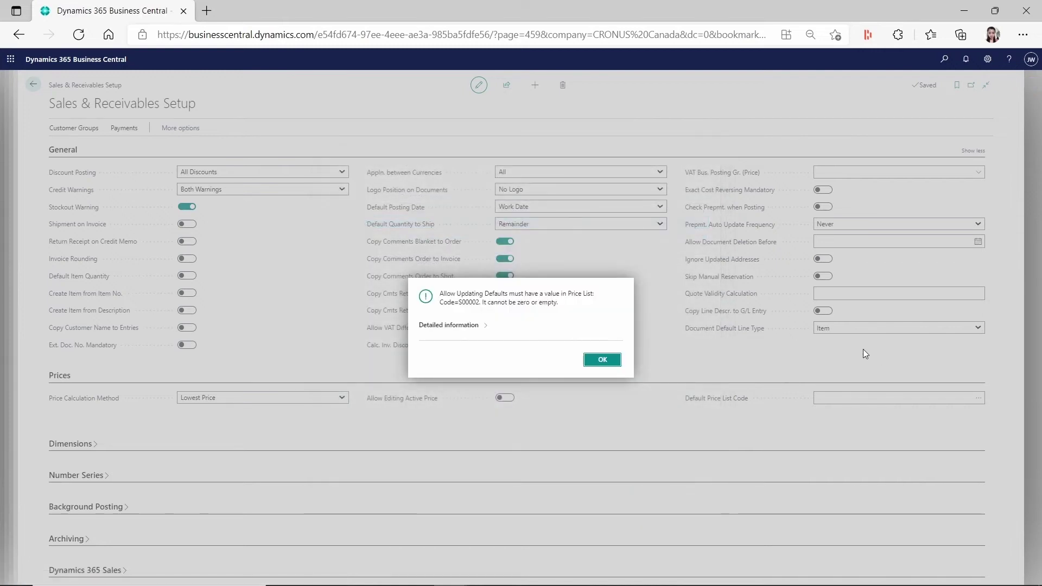
left_click(600, 360)
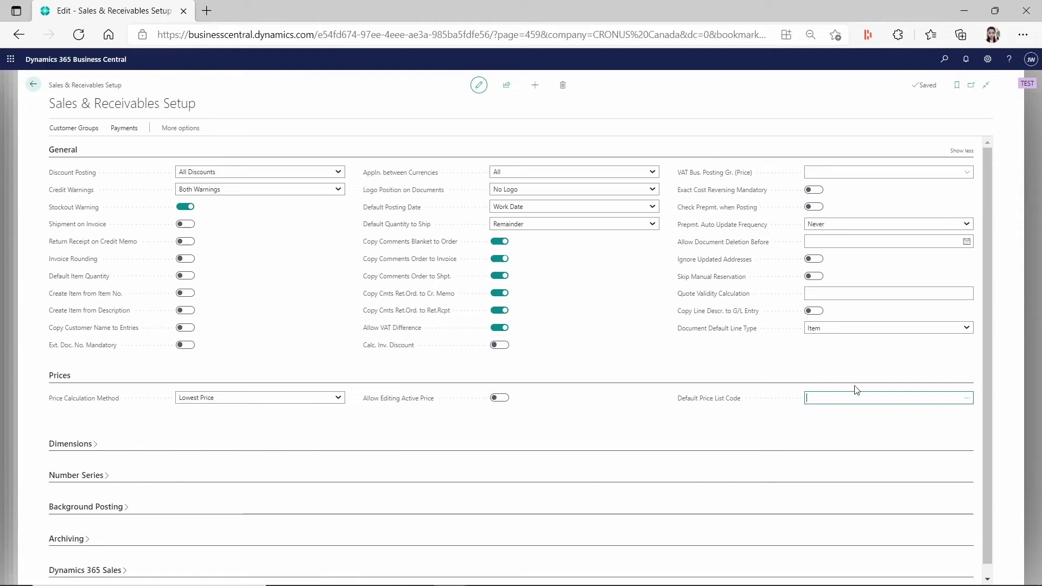
left_click(968, 400)
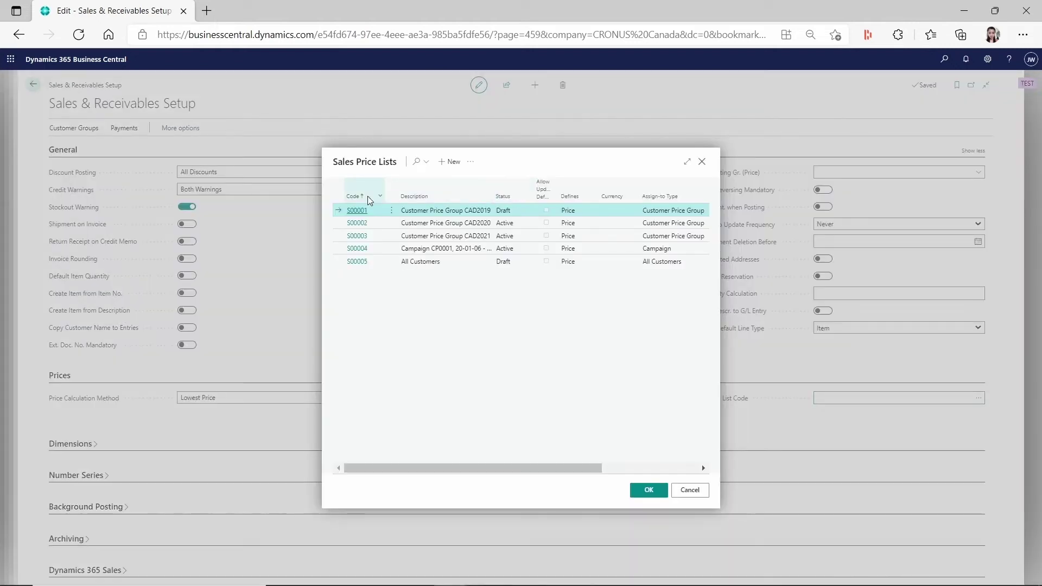
left_click(470, 161)
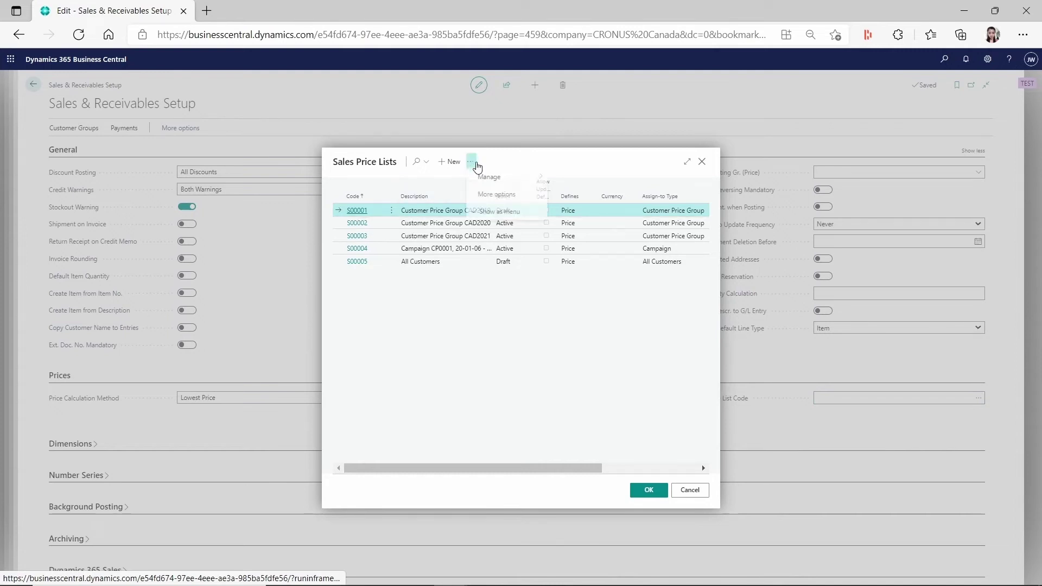
Review all fields of price list S00001, then close it and cancel the lookup unchanged.
mouse_move(490, 183)
left_click(562, 178)
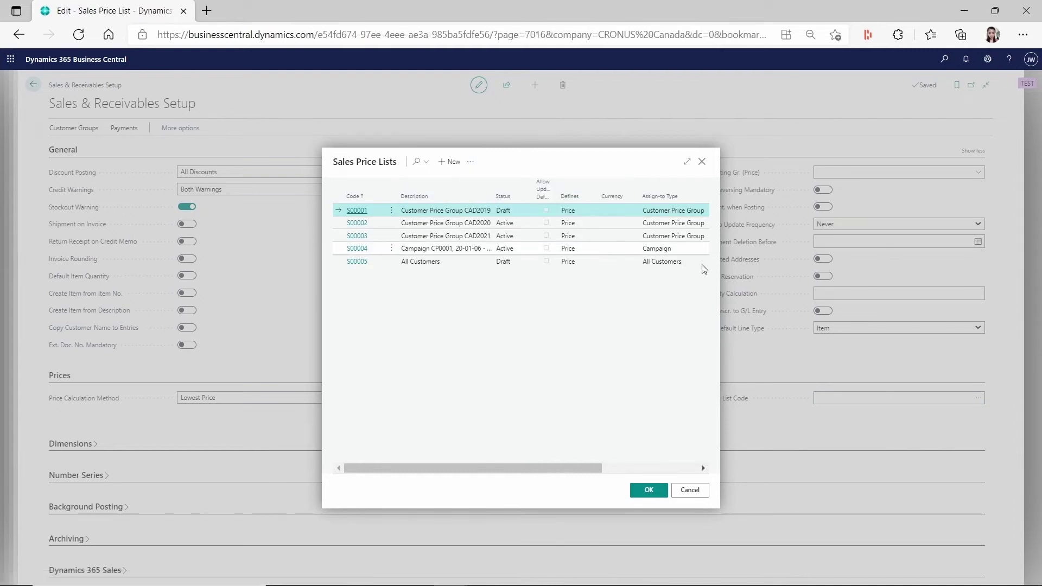
left_click(689, 156)
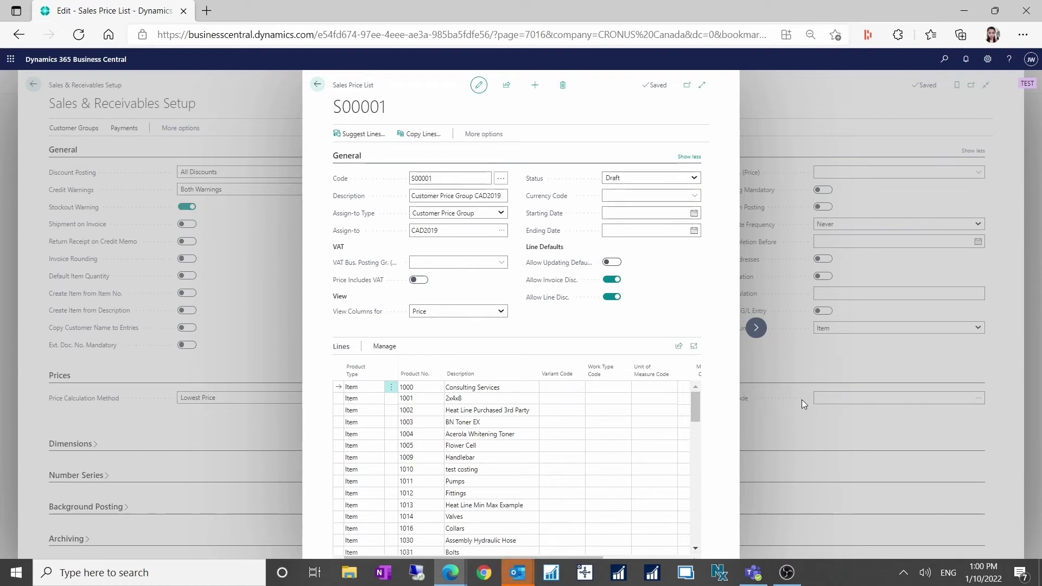
left_click(317, 85)
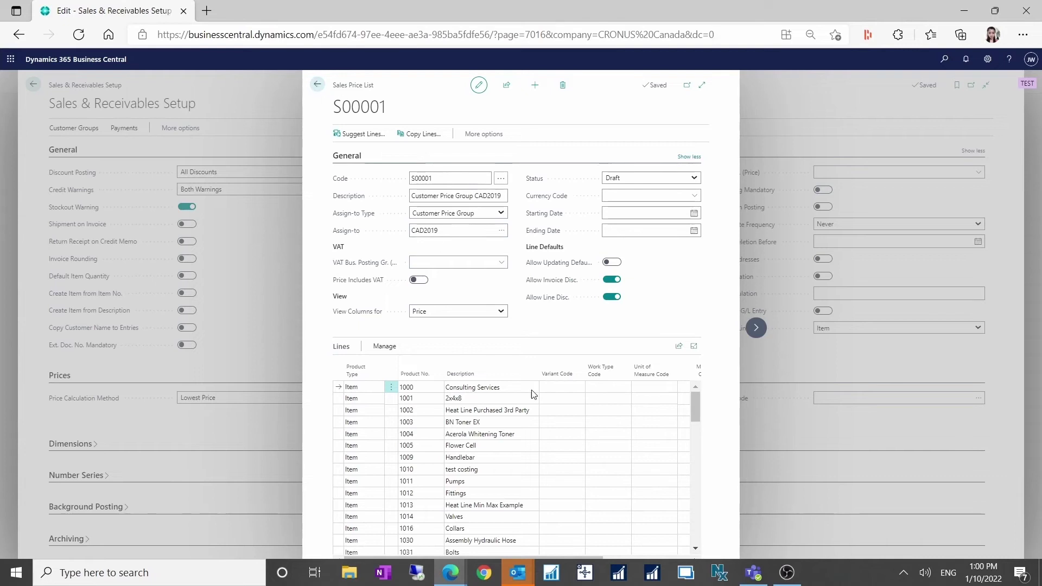
left_click(685, 492)
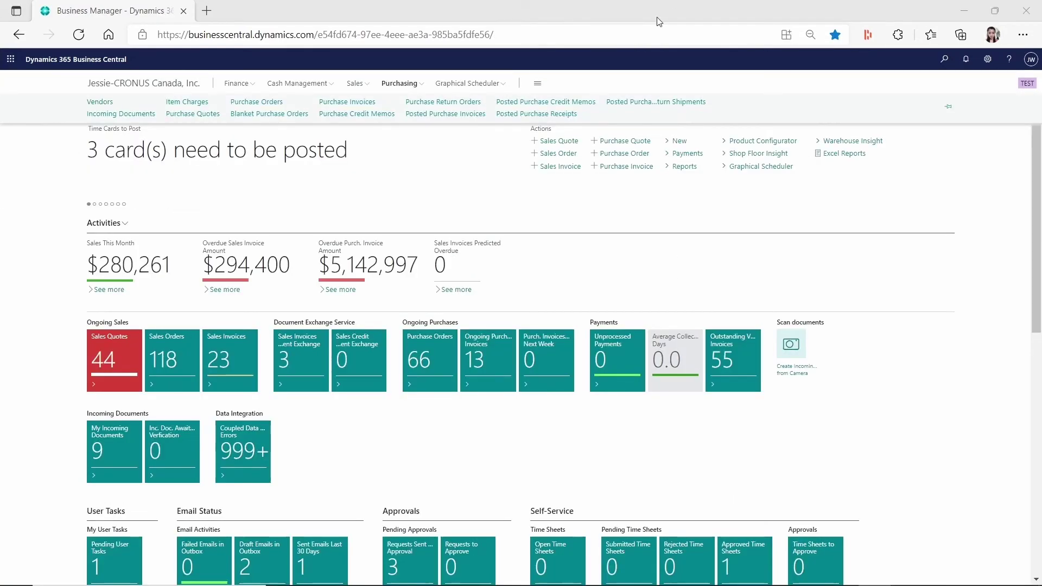
Go to the Purchasing area of the Role Center to start a new purchase order.
mouse_move(238, 104)
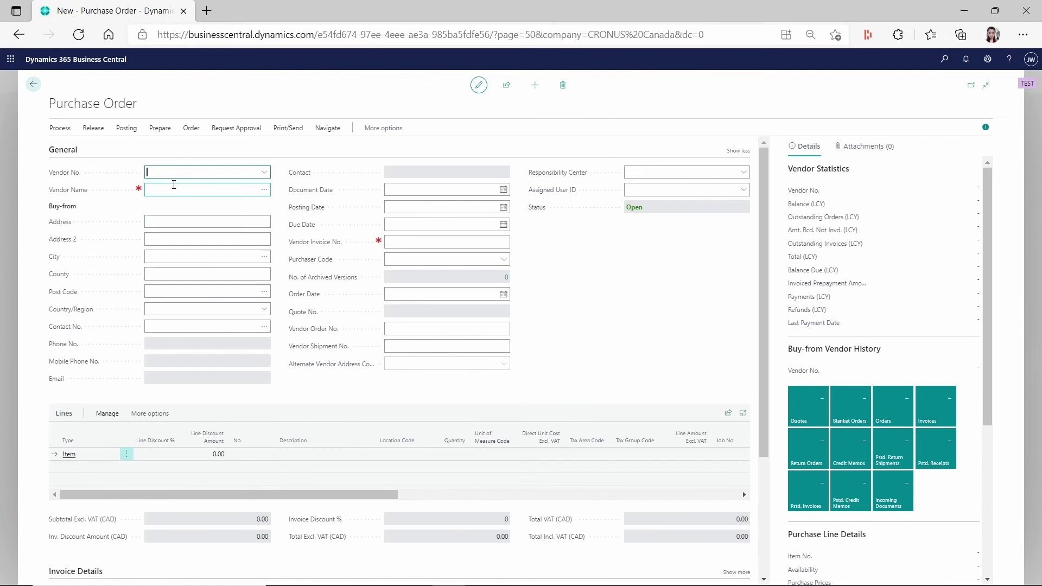
Enter vendor 20000 and add a line for item 1003 with quantity 20.
type("00")
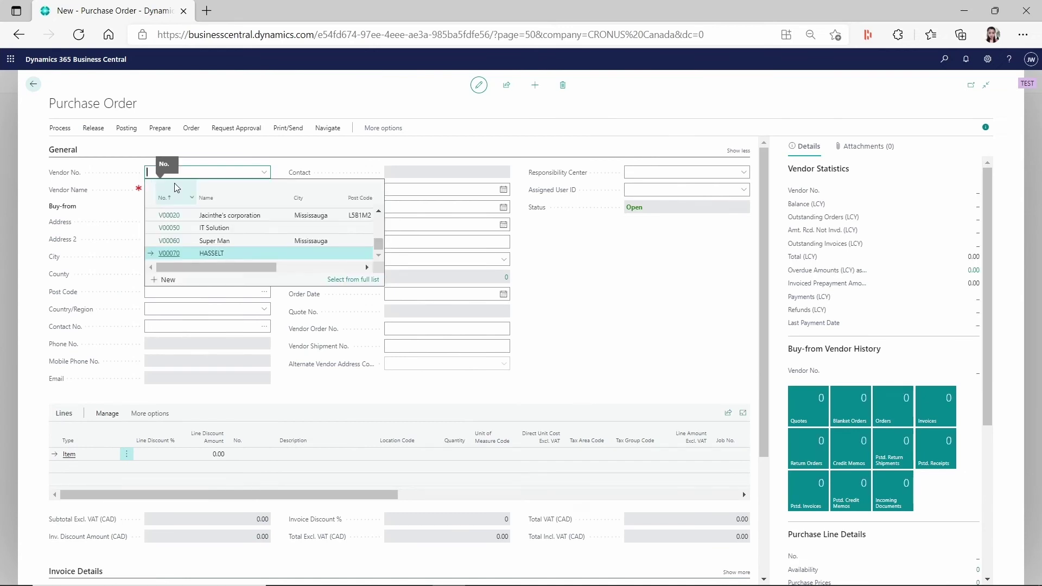
key("Tab")
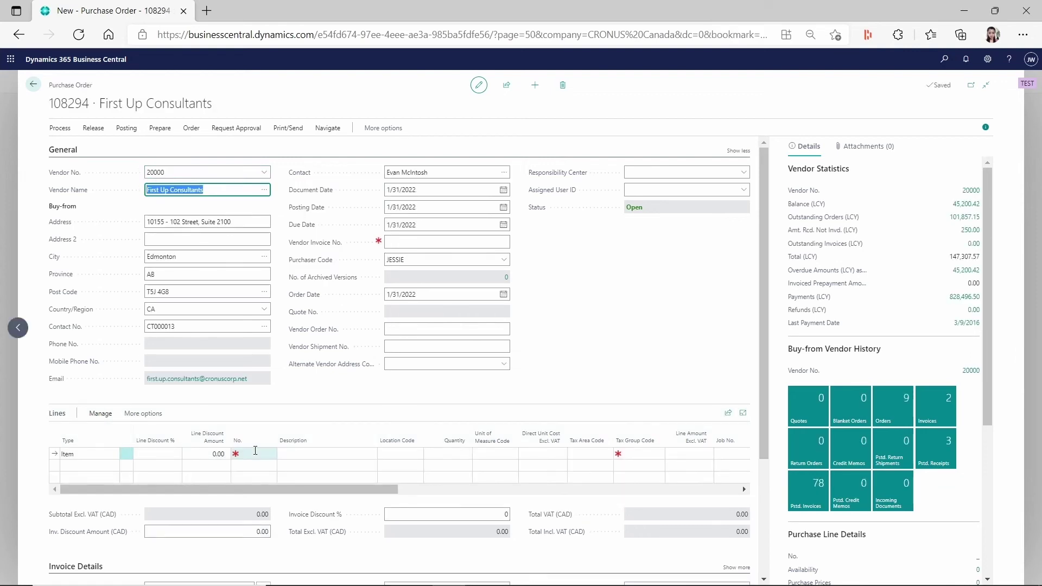
left_click(256, 454)
type("100")
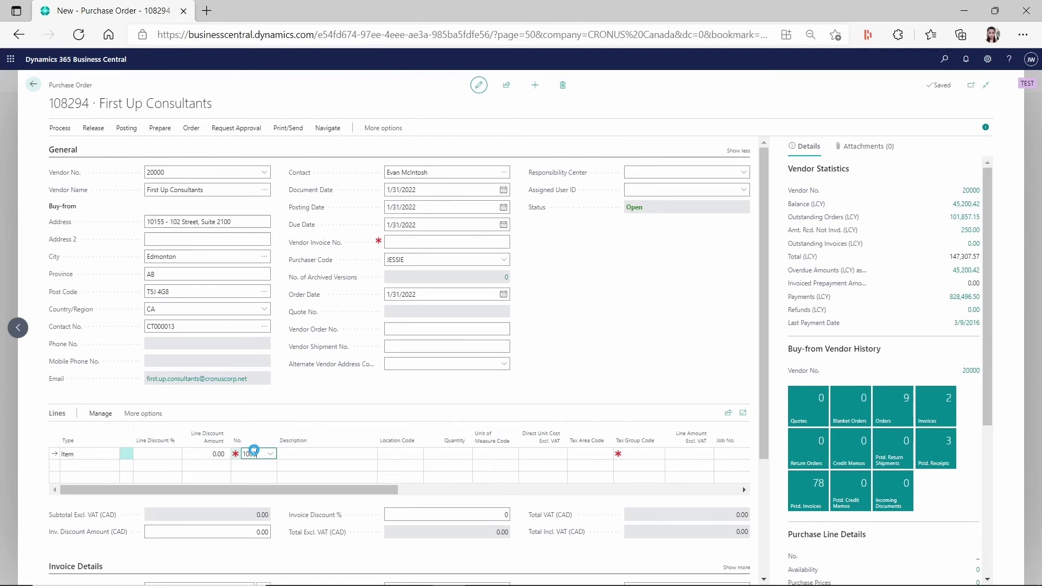
type("3")
key("Tab")
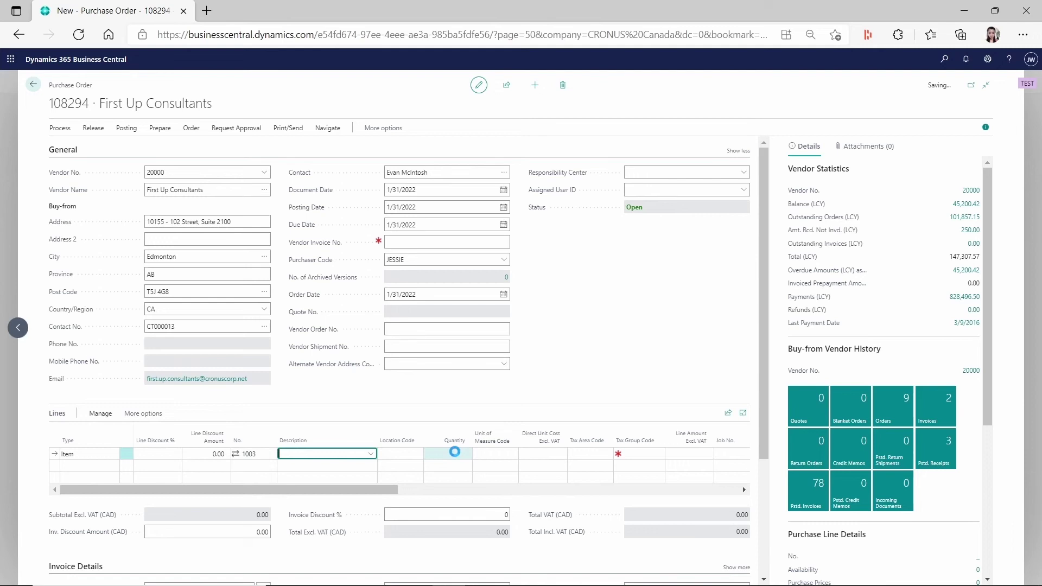
left_click(455, 452)
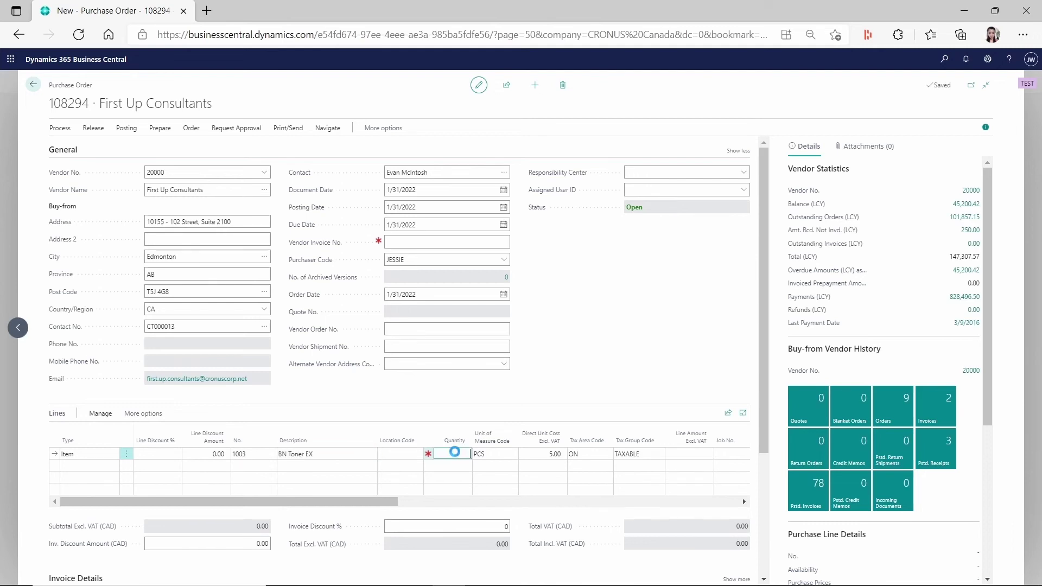
key("Tab")
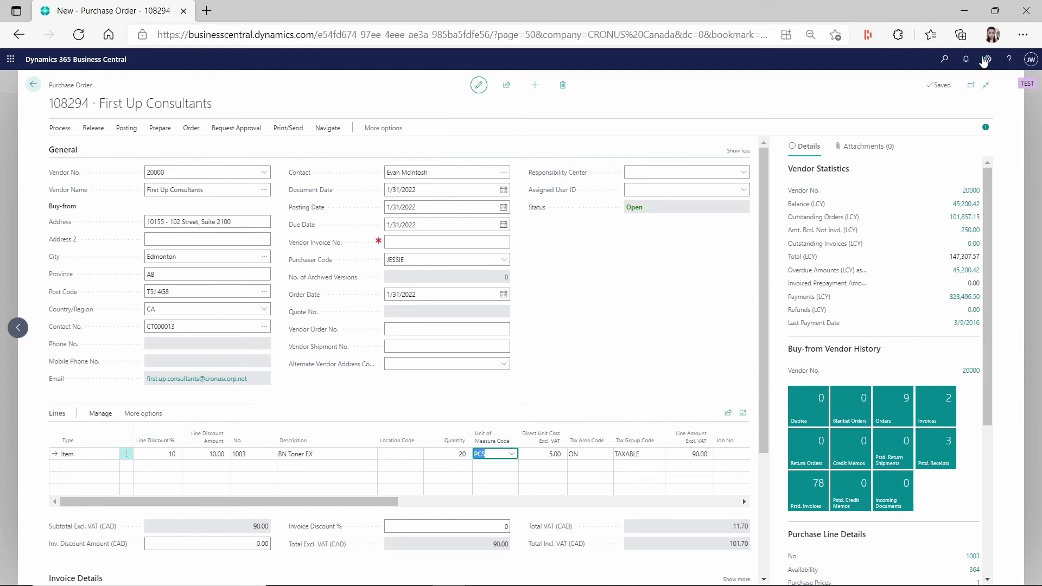
left_click(987, 59)
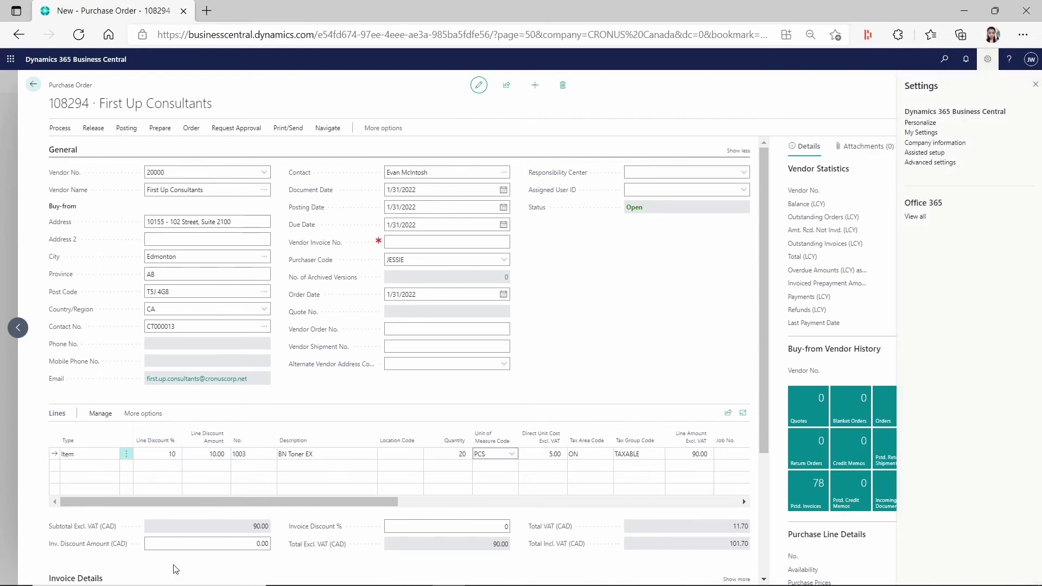
left_click(158, 441)
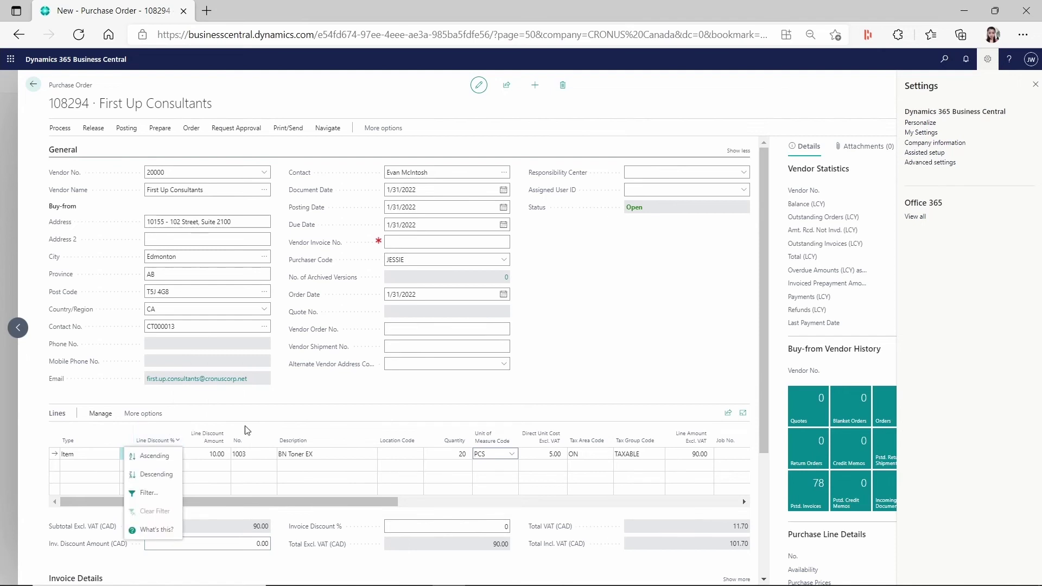
key("Escape")
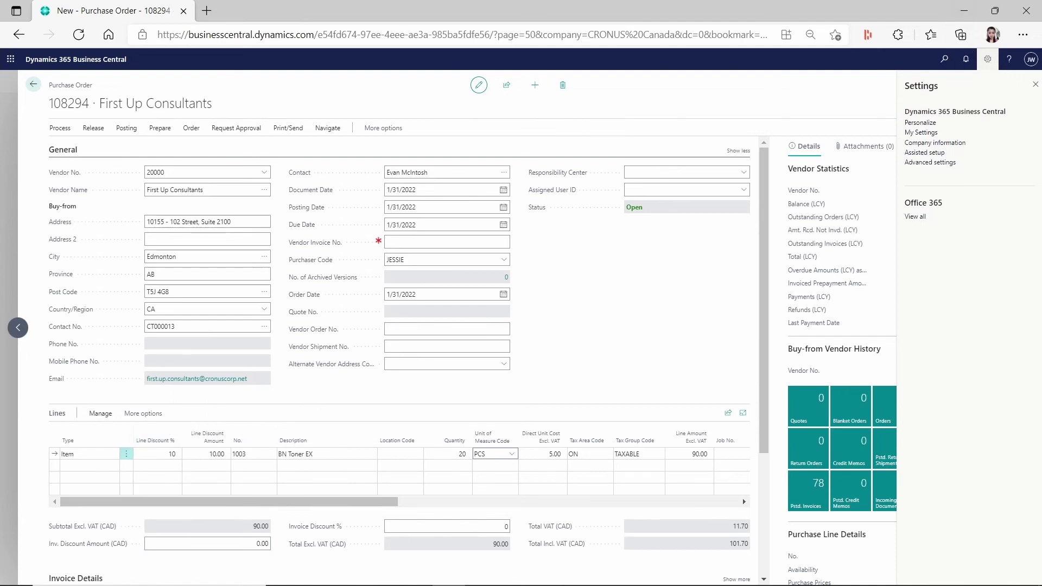
left_click(1035, 85)
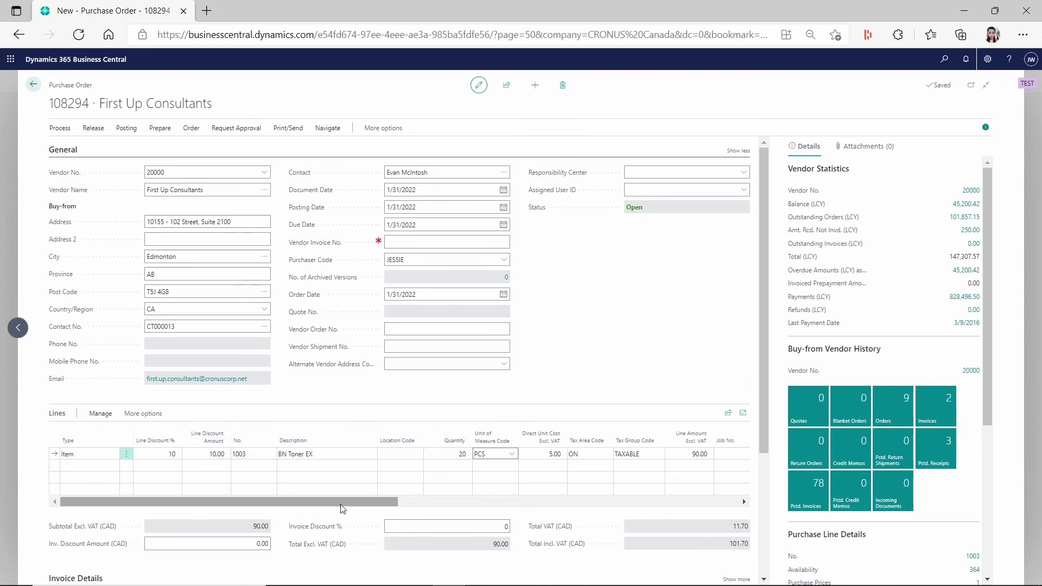
left_click_drag(343, 508, 311, 494)
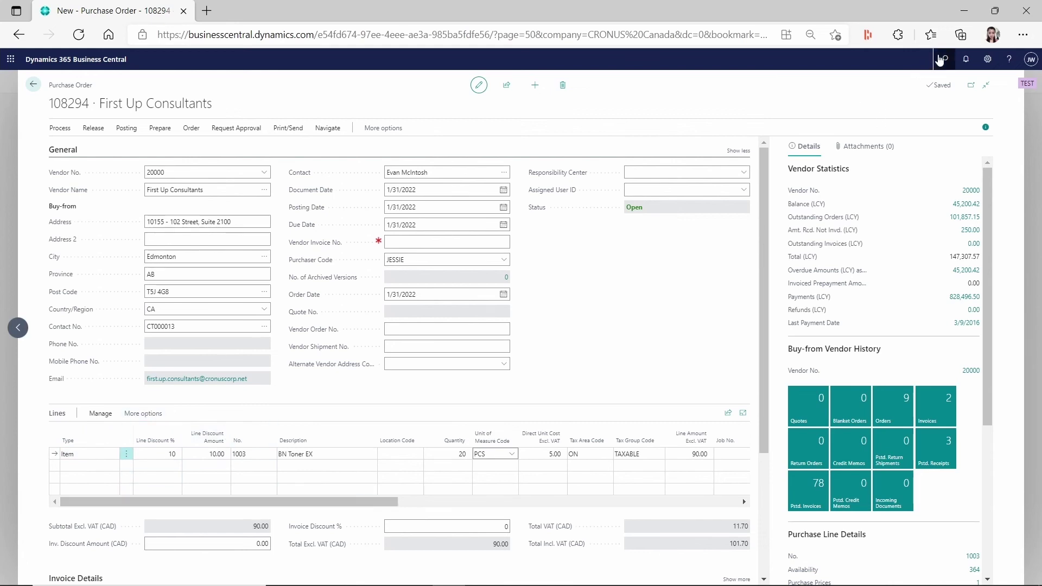
Search 'purcahse price' and open purchase price list P00003 from Purchase Price Lists.
left_click(945, 59)
type("purc")
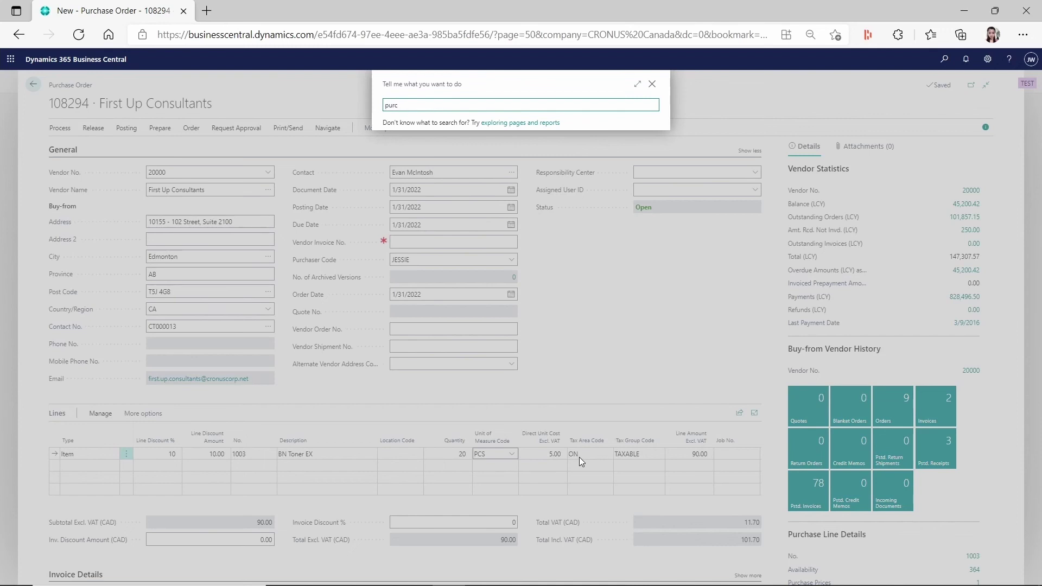
type("ahse")
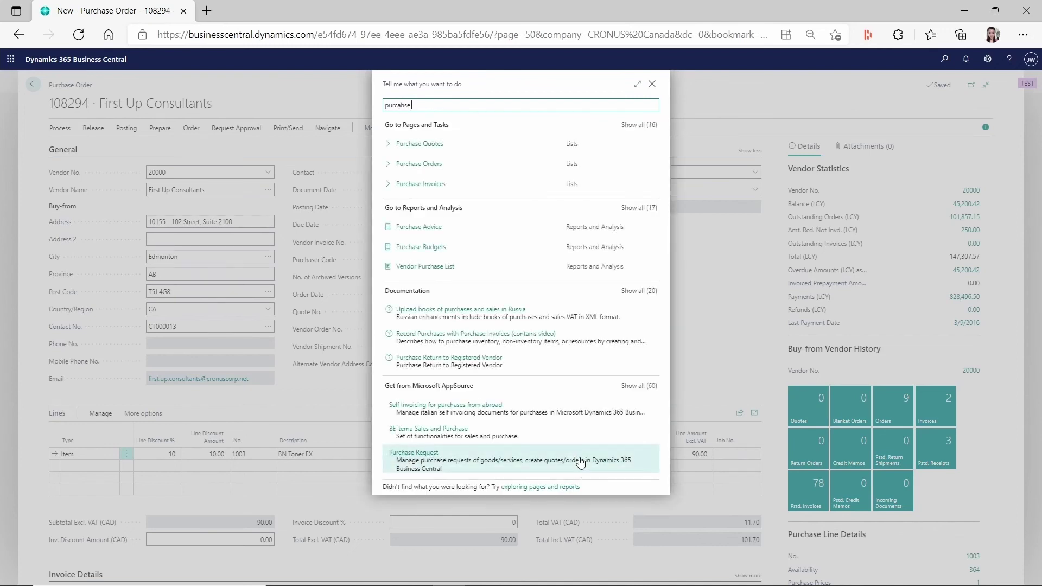
type(" price")
left_click(444, 145)
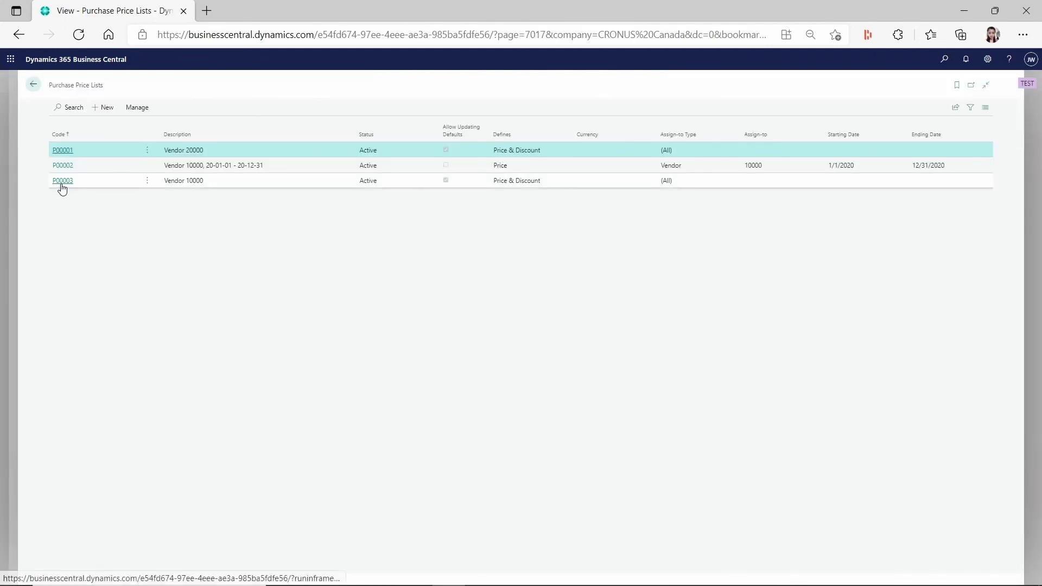
left_click(62, 183)
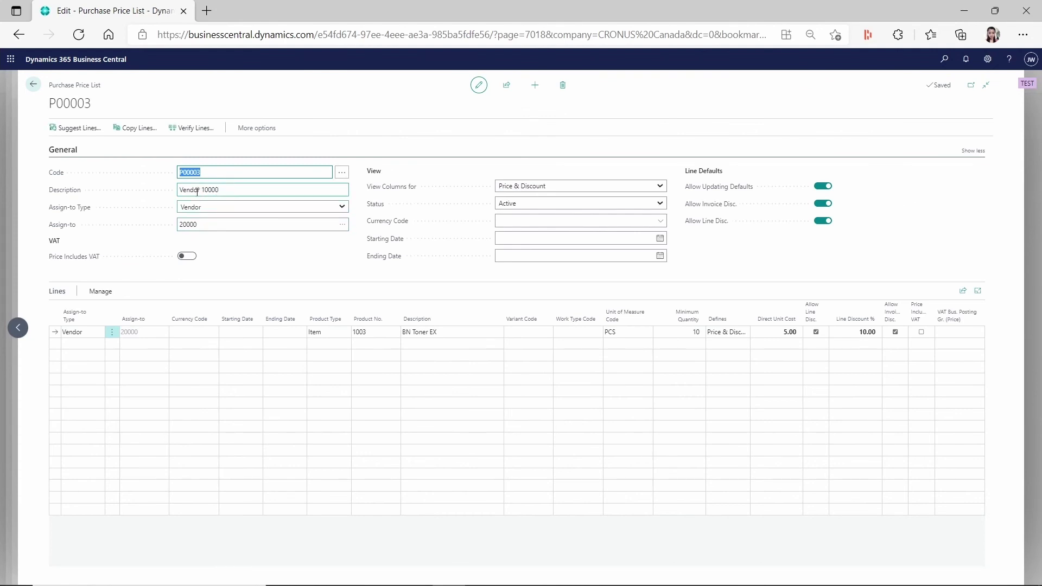
Check P00003's assigned vendor and look up its available currency codes.
left_click(209, 224)
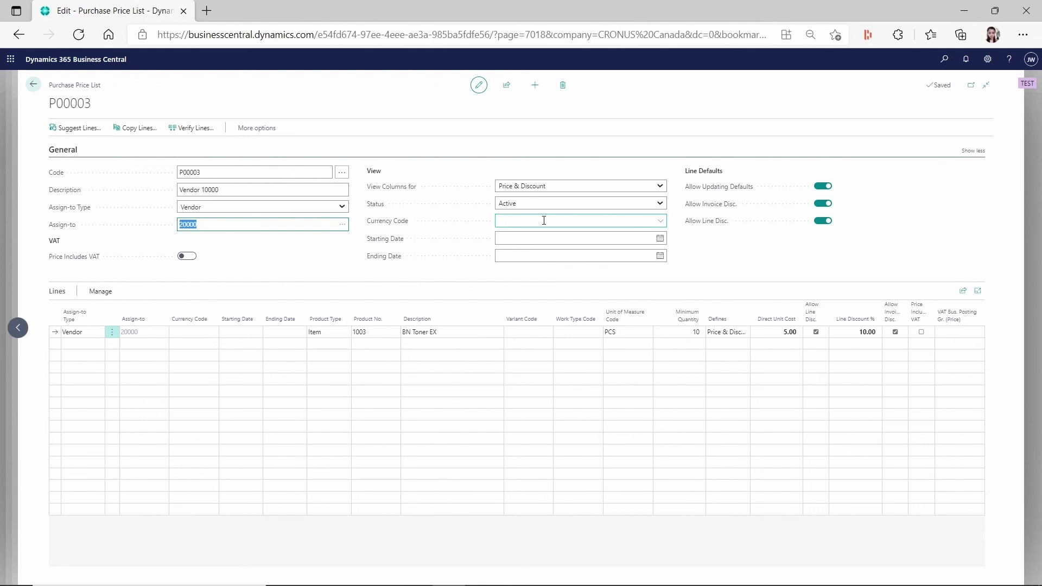
left_click(660, 222)
left_click(660, 221)
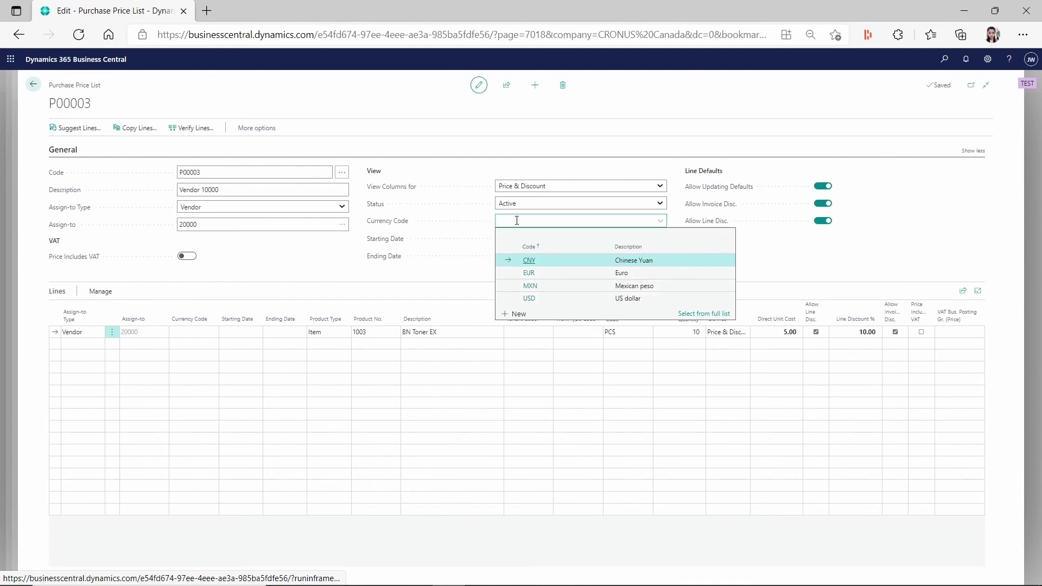
left_click(273, 270)
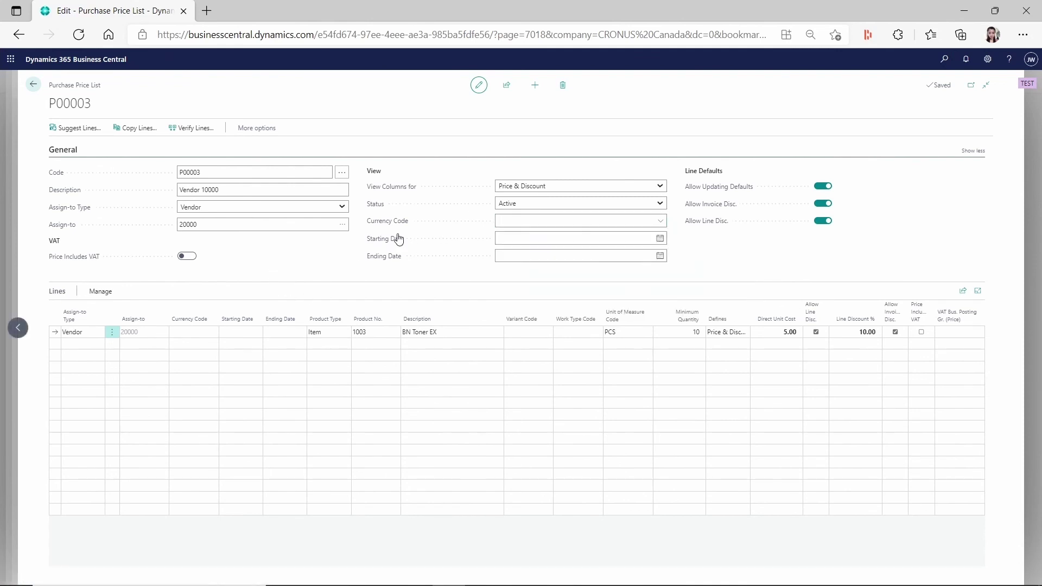